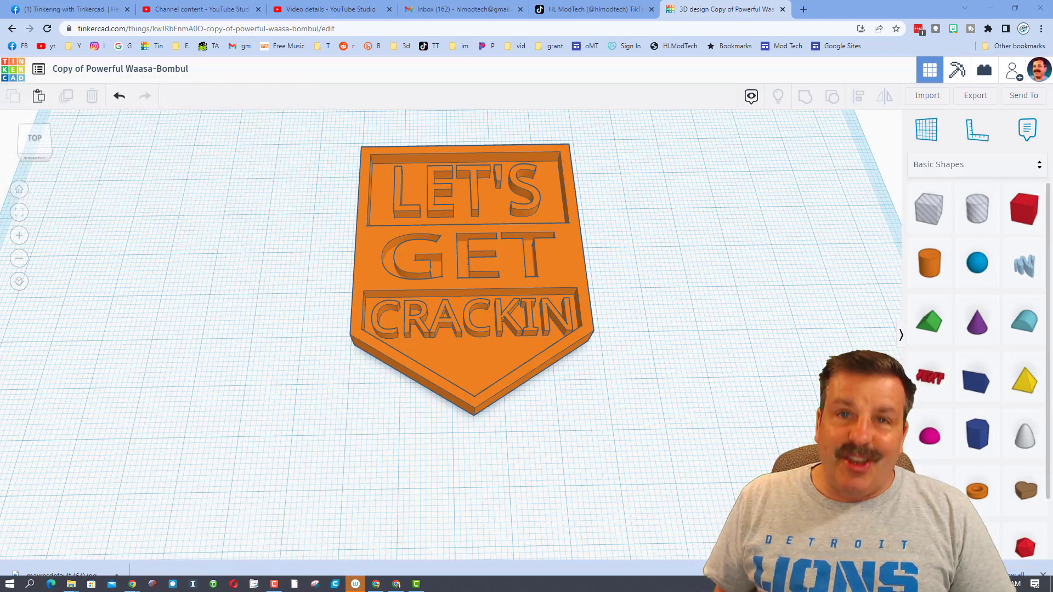
Ungroup the LET'S GET CRACKIN badge into its separate shapes.
{"action": "right_click_drag", "start_coordinate": [535, 428], "coordinate": [552, 379]}
{"action": "right_click_drag", "start_coordinate": [471, 298], "coordinate": [497, 328]}
{"action": "left_click", "coordinate": [497, 330]}
{"action": "left_click", "coordinate": [832, 97]}
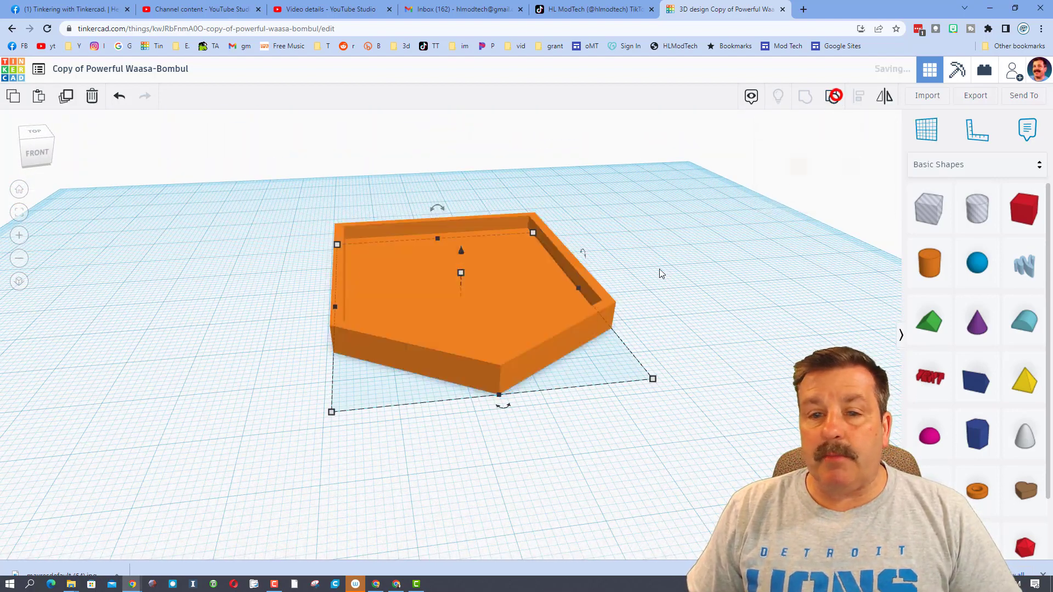
{"action": "left_click", "coordinate": [642, 298]}
Set the height of the badge's outer frame shape to 11 mm.
{"action": "right_click_drag", "start_coordinate": [705, 287], "coordinate": [554, 335]}
{"action": "left_click", "coordinate": [522, 353]}
{"action": "left_click_drag", "start_coordinate": [449, 265], "coordinate": [442, 232]}
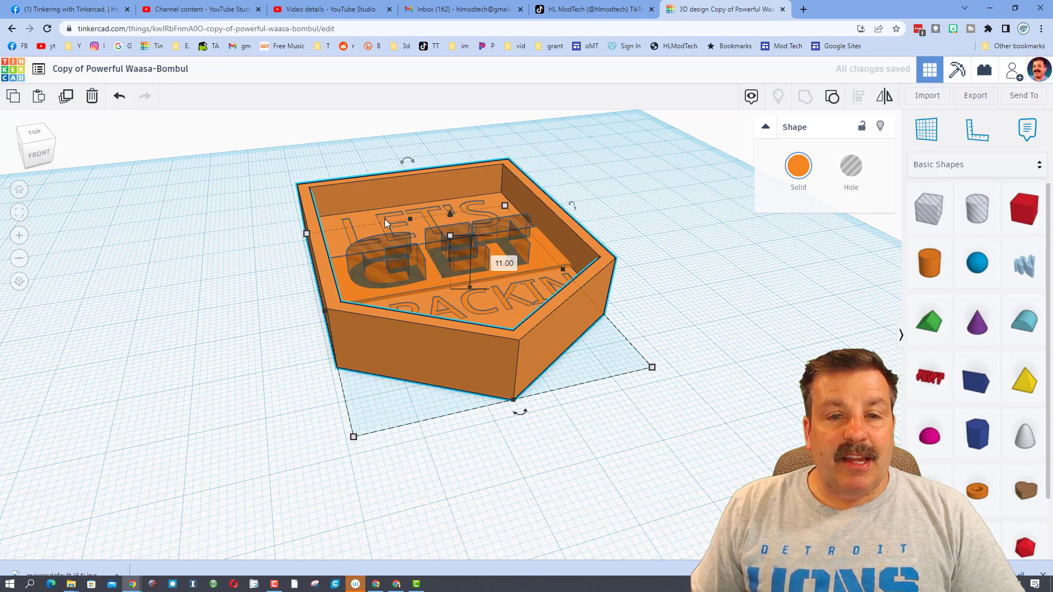
Place a workplane on the badge's recessed floor and drop the LET'S text, the middle bar and the CRACKIN text onto it.
{"action": "left_click", "coordinate": [917, 134]}
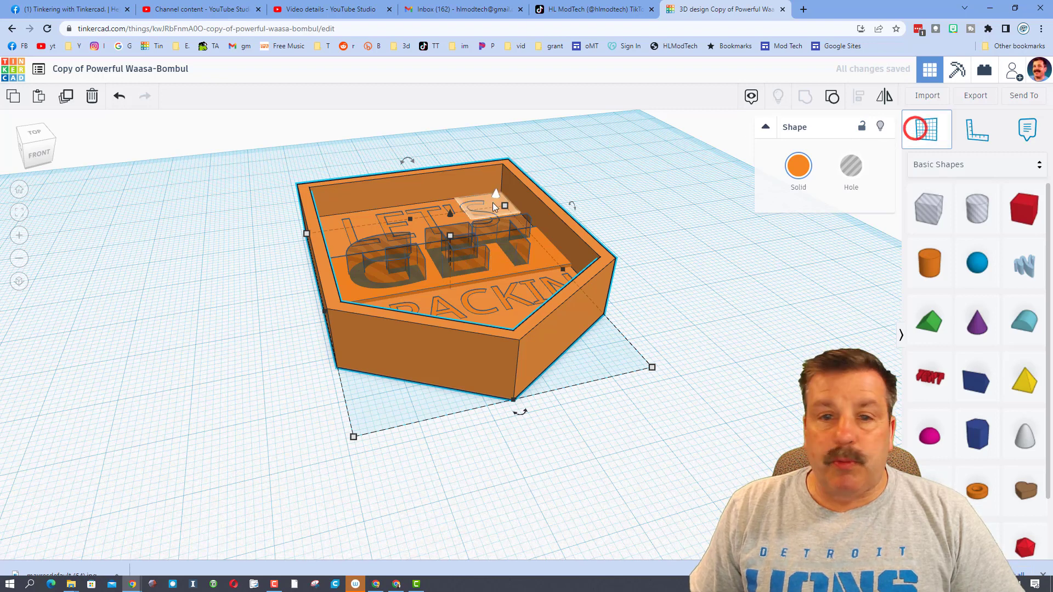
{"action": "left_click", "coordinate": [333, 240]}
{"action": "left_click", "coordinate": [351, 231]}
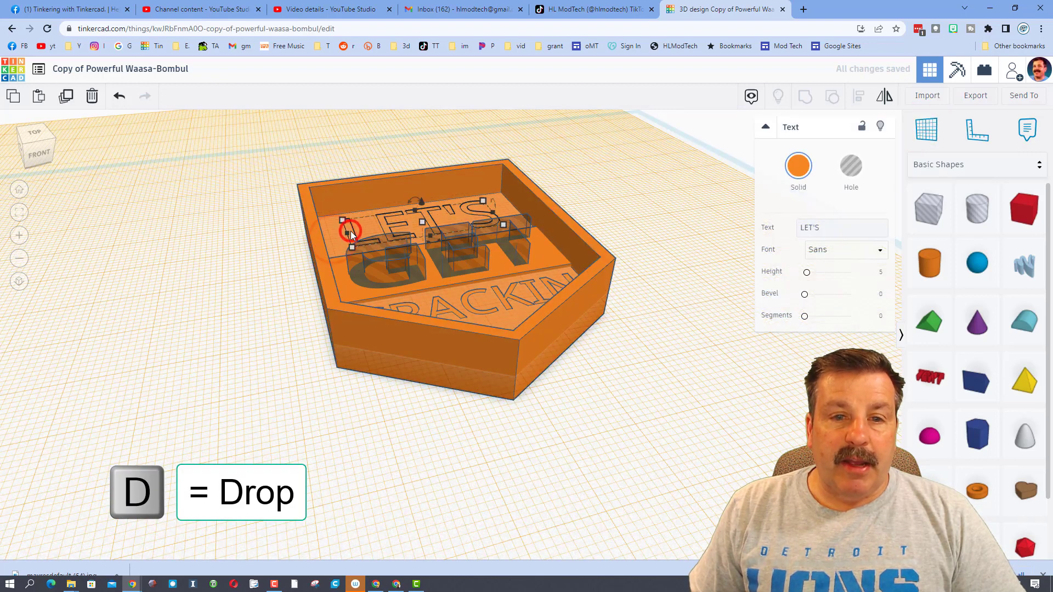
{"action": "key", "text": "d"}
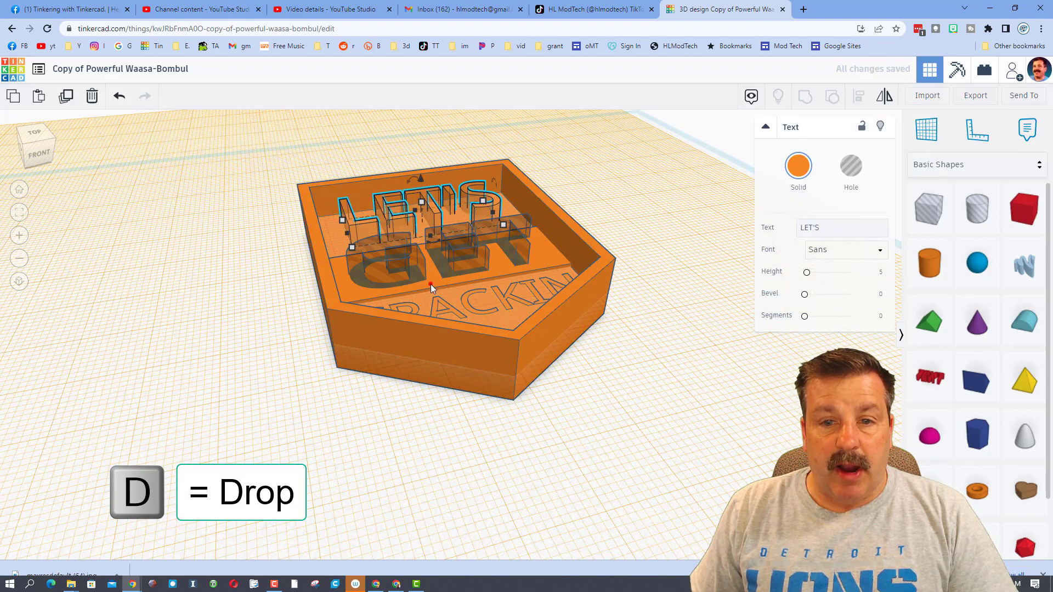
{"action": "left_click", "coordinate": [430, 284]}
{"action": "key", "text": "d"}
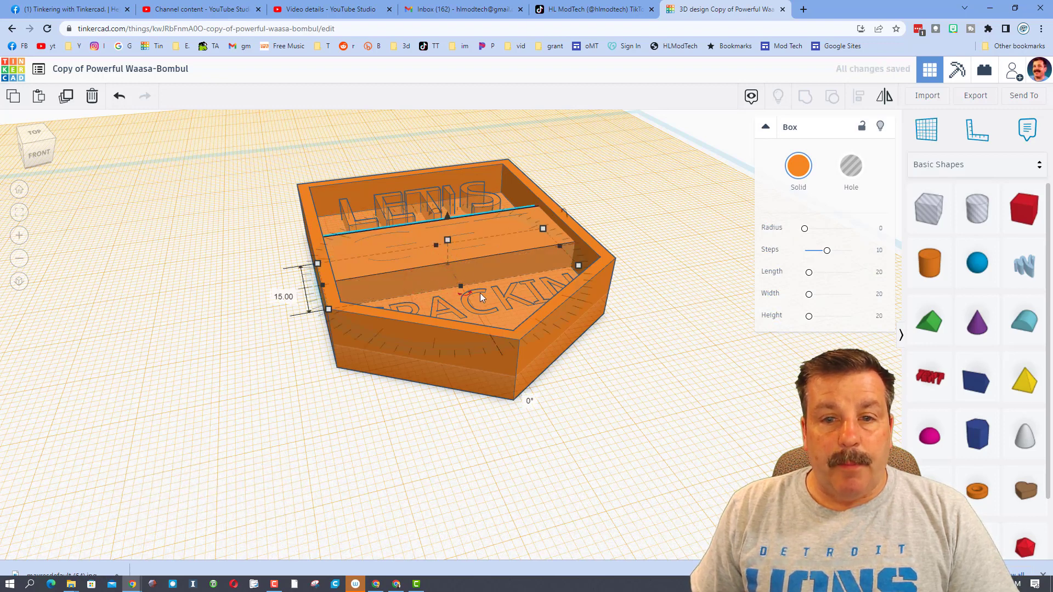
{"action": "left_click", "coordinate": [465, 306]}
{"action": "key", "text": "d"}
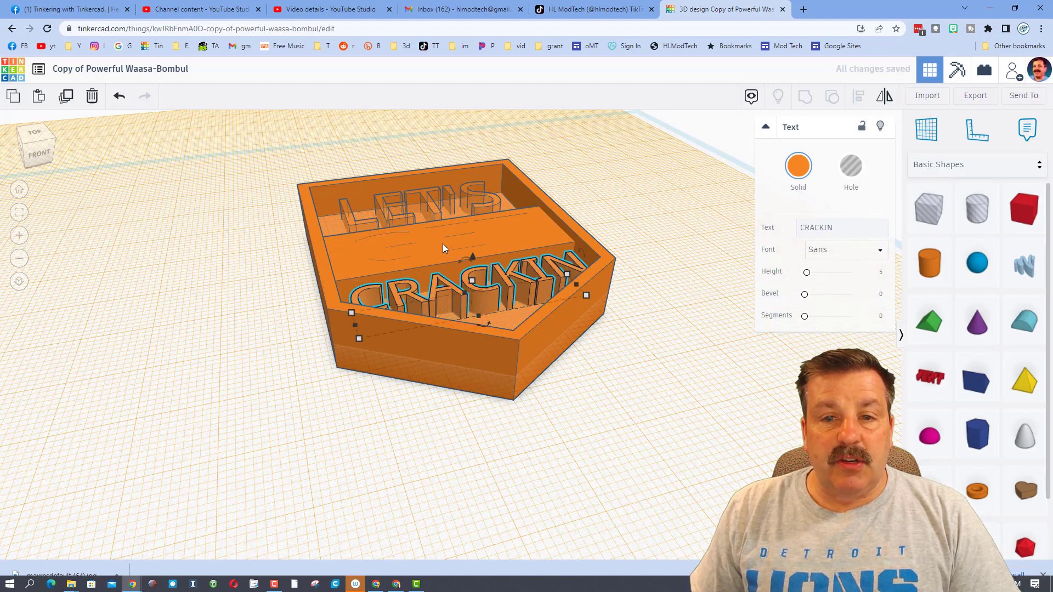
Drop the GET hole text onto the workplane on the badge's recessed floor.
{"action": "left_click", "coordinate": [442, 245]}
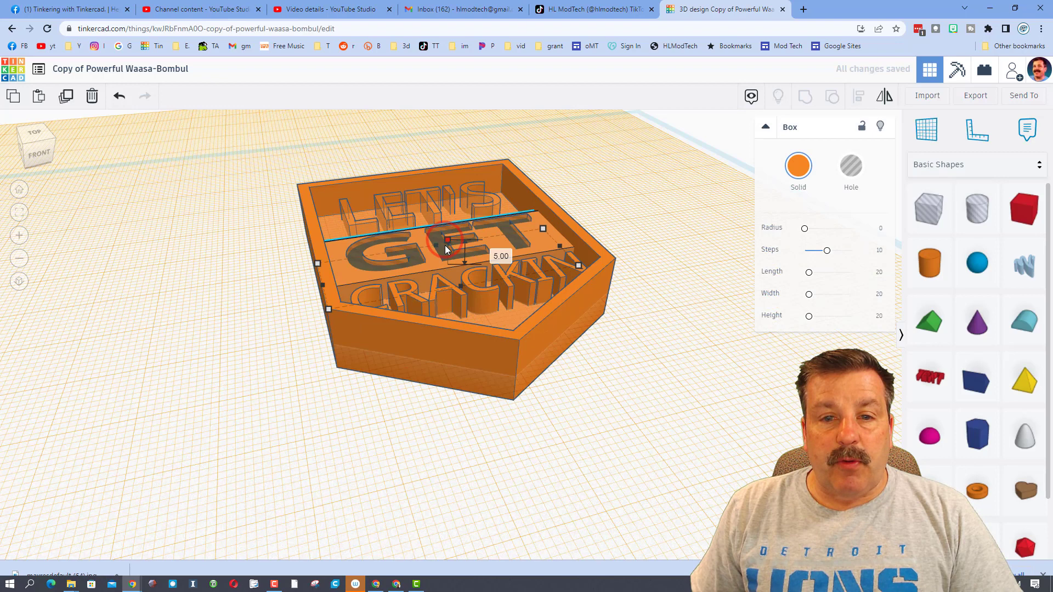
{"action": "key", "text": "d"}
{"action": "left_click", "coordinate": [446, 239]}
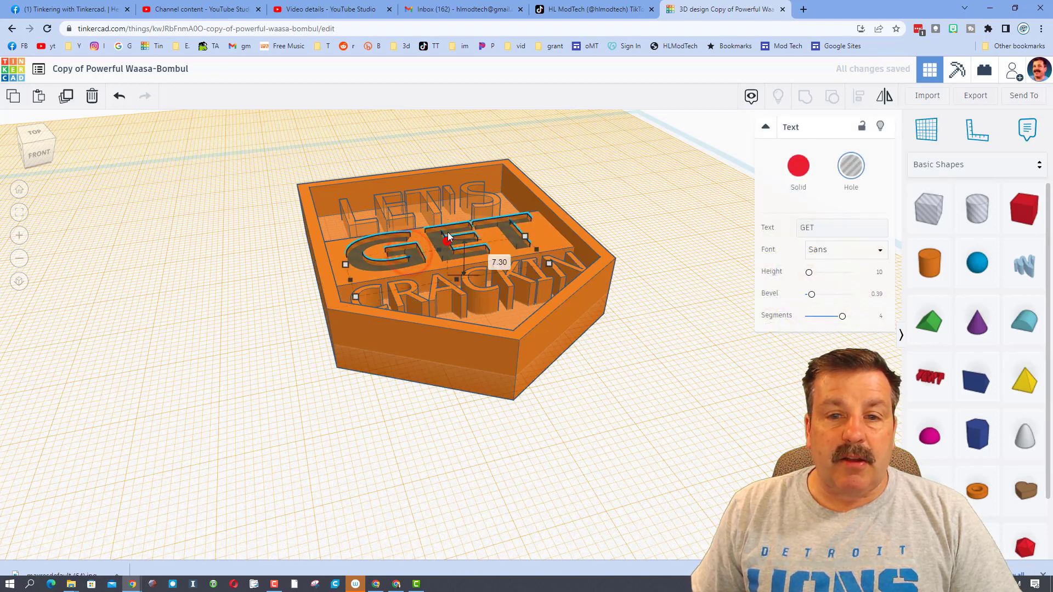
{"action": "key", "text": "d"}
{"action": "left_click", "coordinate": [356, 275]}
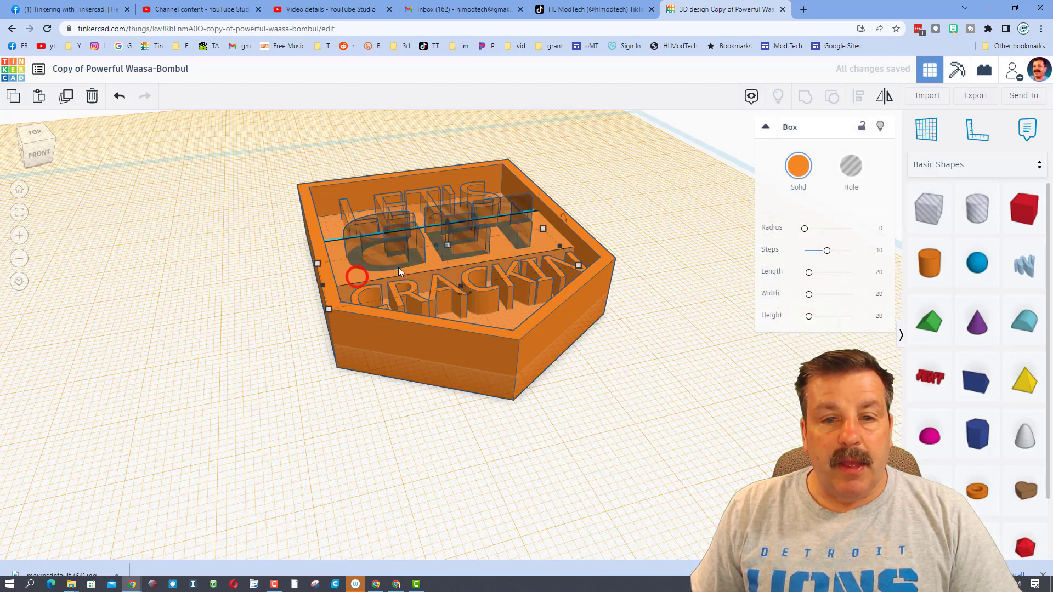
{"action": "left_click", "coordinate": [445, 245]}
{"action": "left_click", "coordinate": [388, 354]}
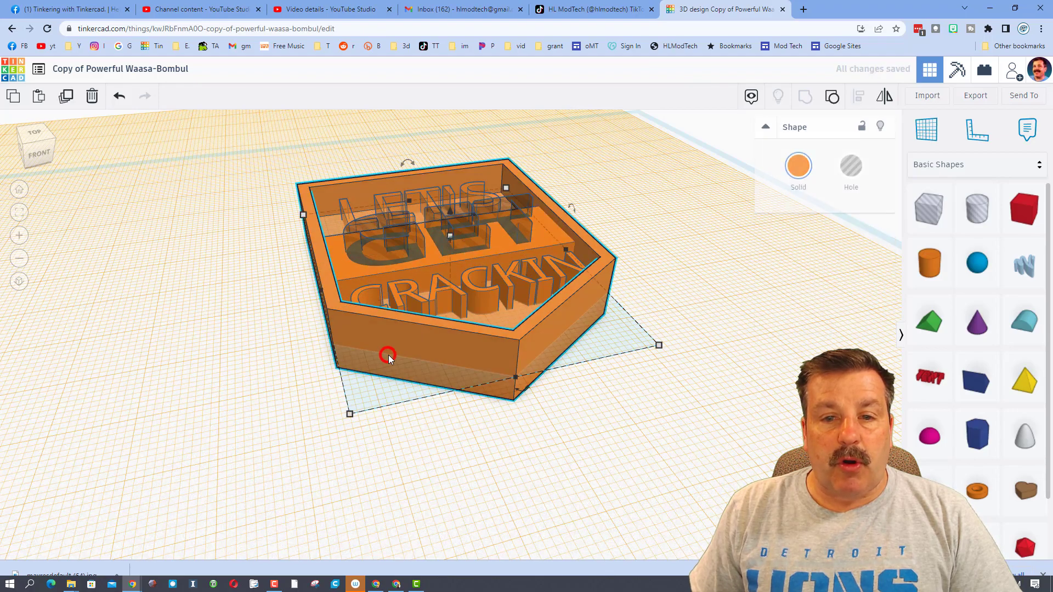
Group all the badge shapes into one object and check its interior by toggling transparency on and off.
{"action": "left_click", "coordinate": [632, 363]}
{"action": "right_click_drag", "start_coordinate": [613, 353], "coordinate": [525, 269]}
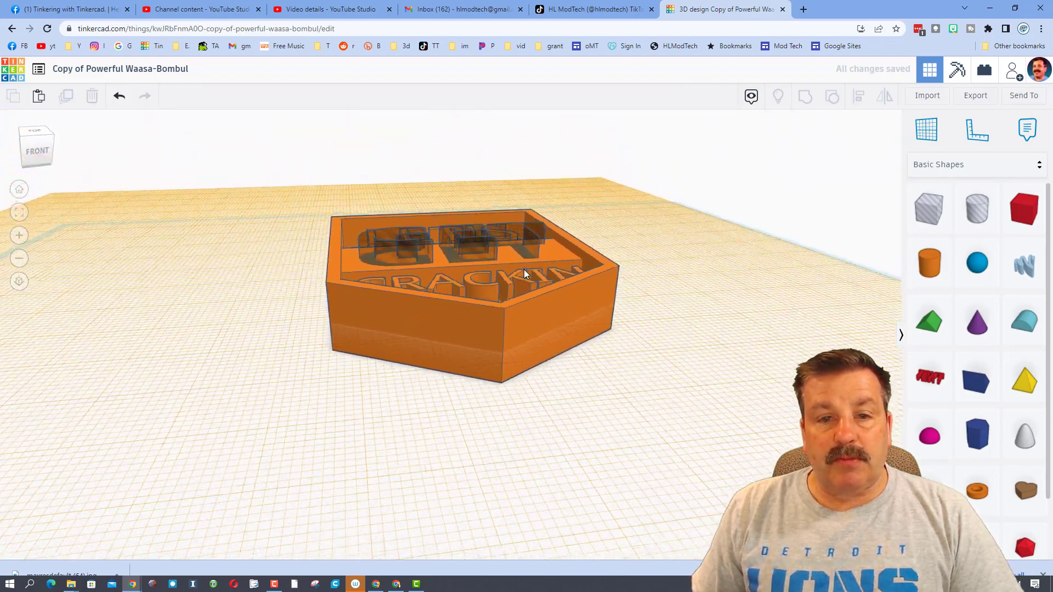
{"action": "left_click_drag", "start_coordinate": [270, 178], "coordinate": [607, 377]}
{"action": "key", "text": "ctrl+g"}
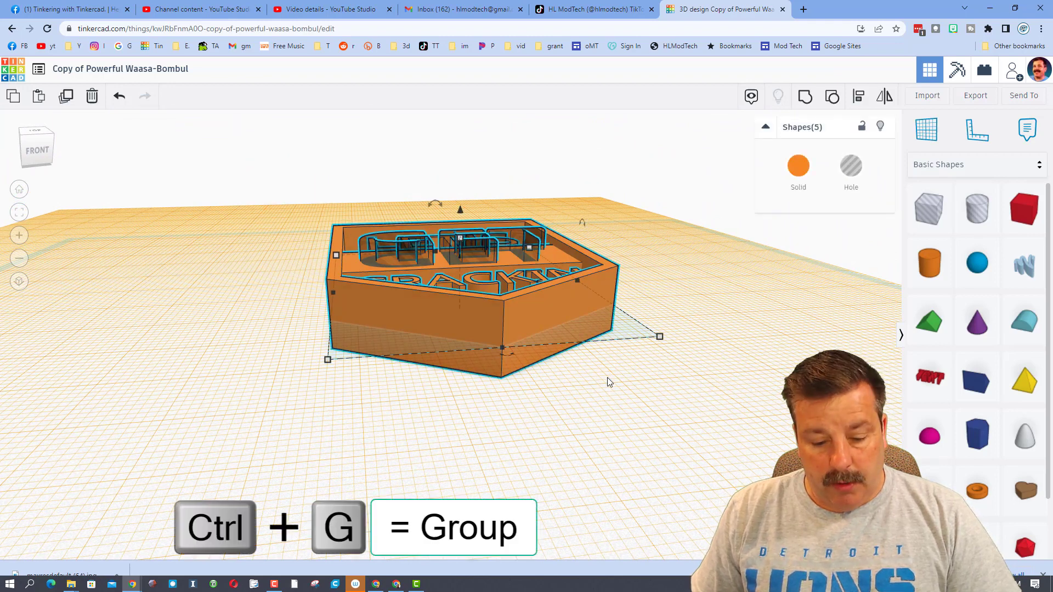
{"action": "key", "text": "t"}
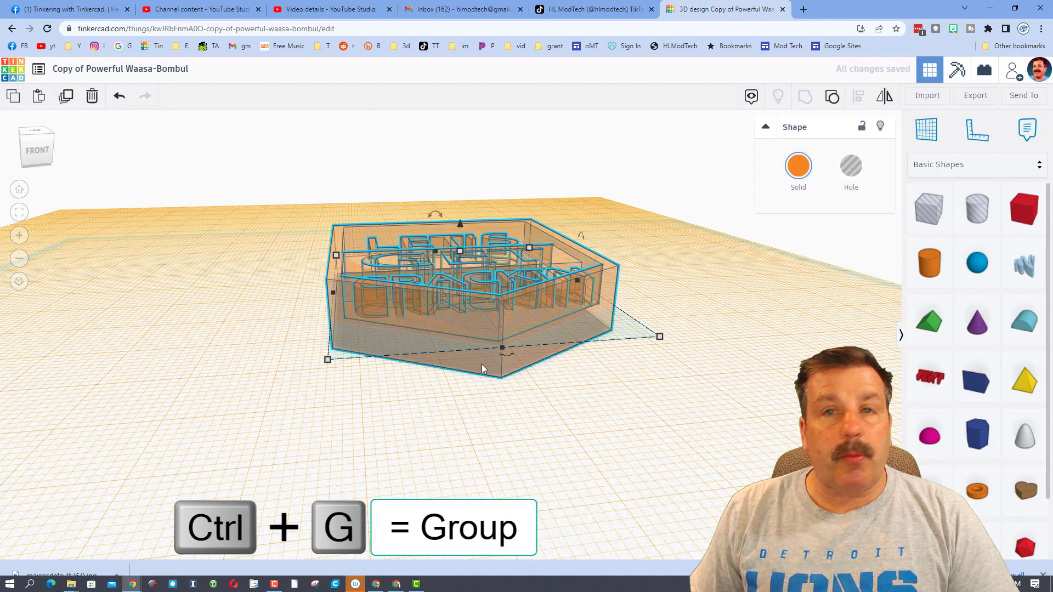
{"action": "key", "text": "t"}
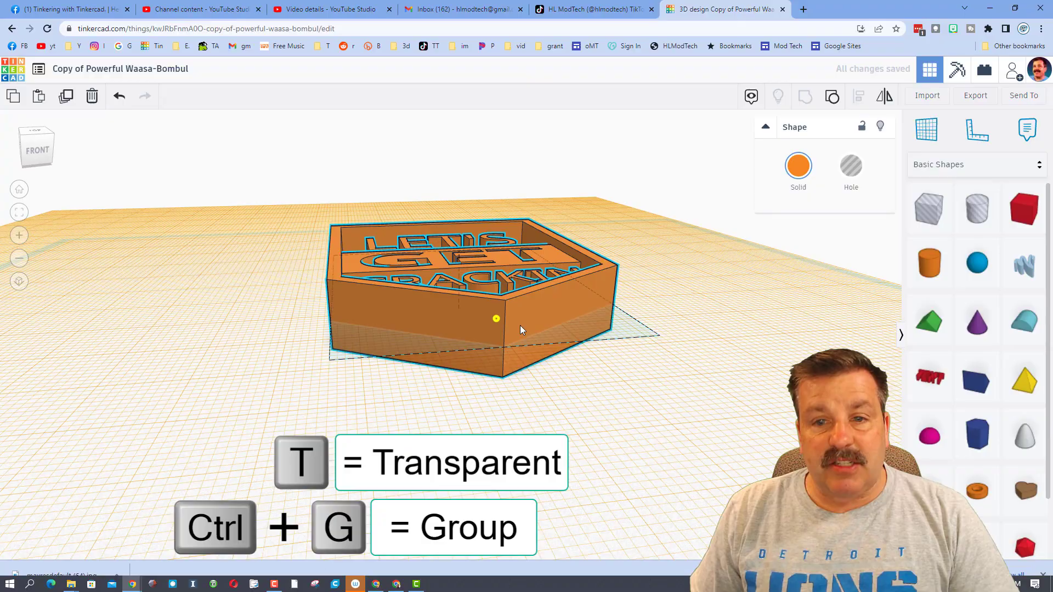
Return the workplane to the original base plane.
{"action": "right_click_drag", "start_coordinate": [520, 324], "coordinate": [564, 335]}
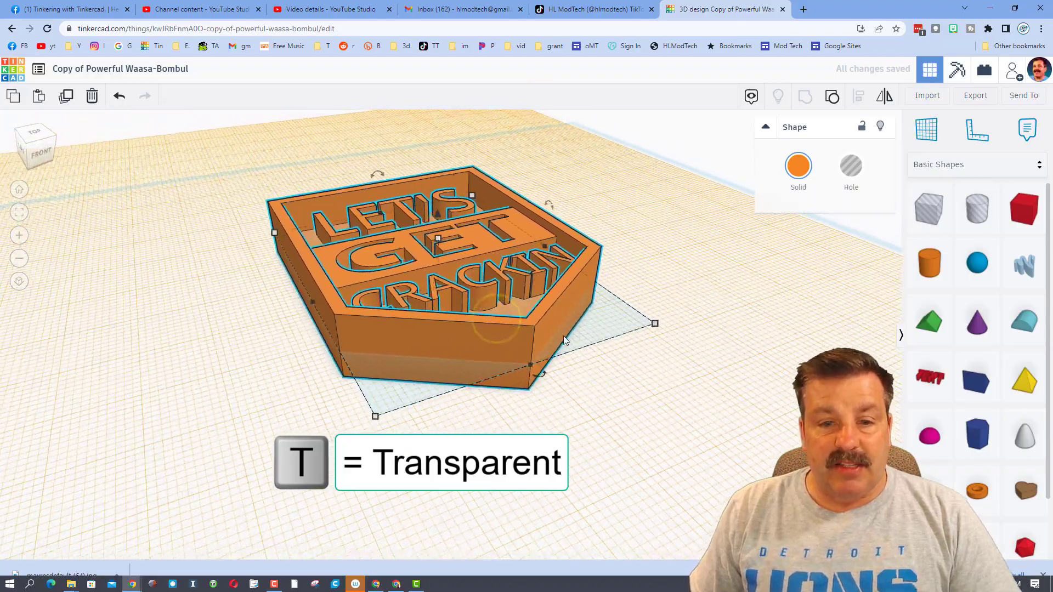
{"action": "left_click", "coordinate": [914, 130]}
{"action": "left_click", "coordinate": [785, 389]}
{"action": "right_click_drag", "start_coordinate": [718, 362], "coordinate": [636, 347]}
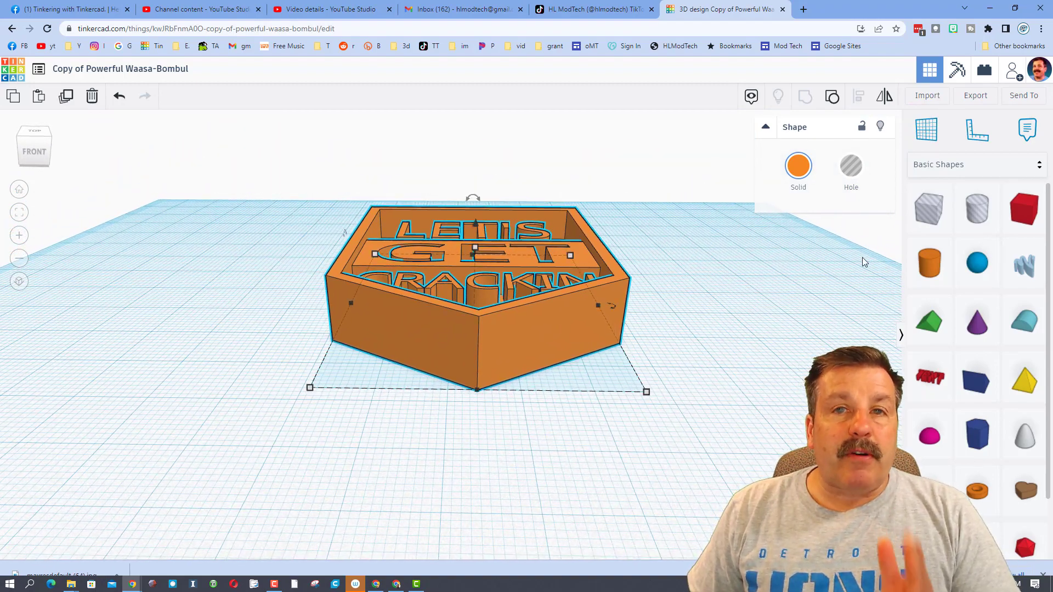
Add a cylinder hole with 64 sides at the badge and rotate it onto its side.
{"action": "left_click_drag", "start_coordinate": [977, 210], "coordinate": [522, 328]}
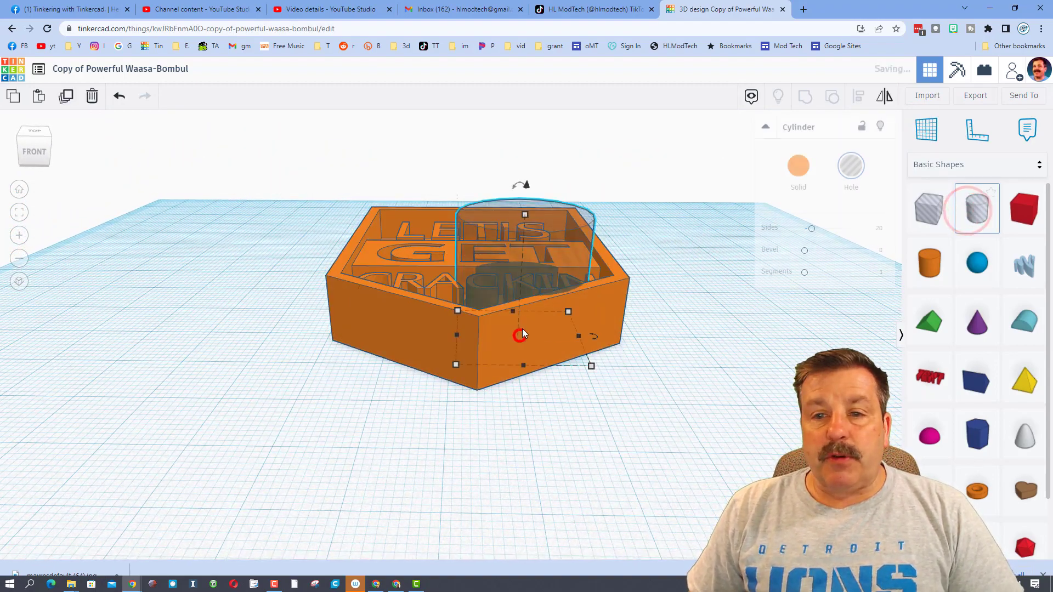
{"action": "right_click_drag", "start_coordinate": [535, 245], "coordinate": [561, 188]}
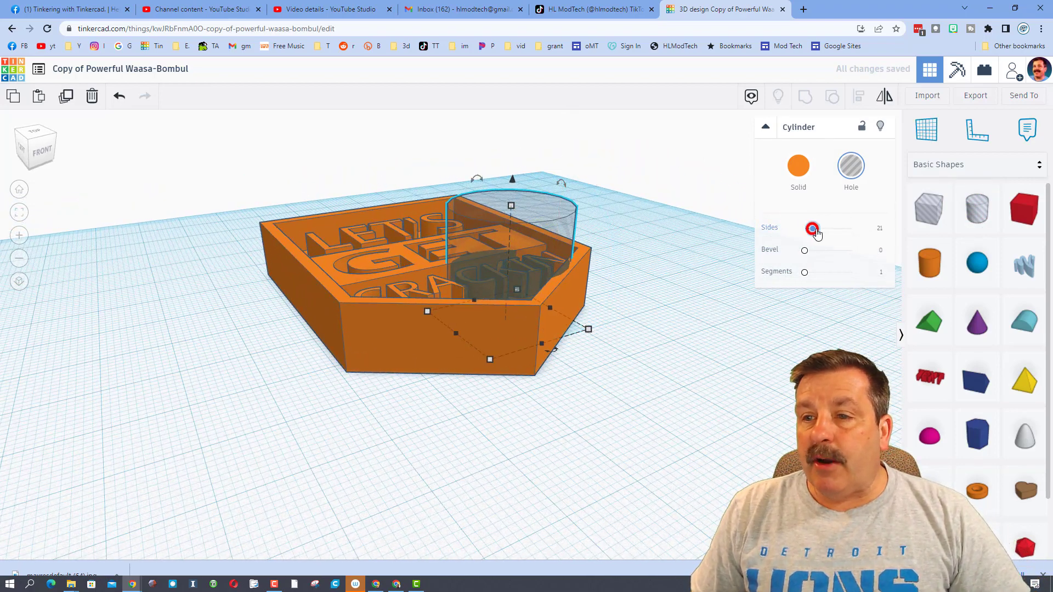
{"action": "left_click_drag", "start_coordinate": [817, 233], "coordinate": [853, 230]}
{"action": "left_click_drag", "start_coordinate": [573, 188], "coordinate": [577, 268]}
{"action": "right_click_drag", "start_coordinate": [577, 268], "coordinate": [528, 297]}
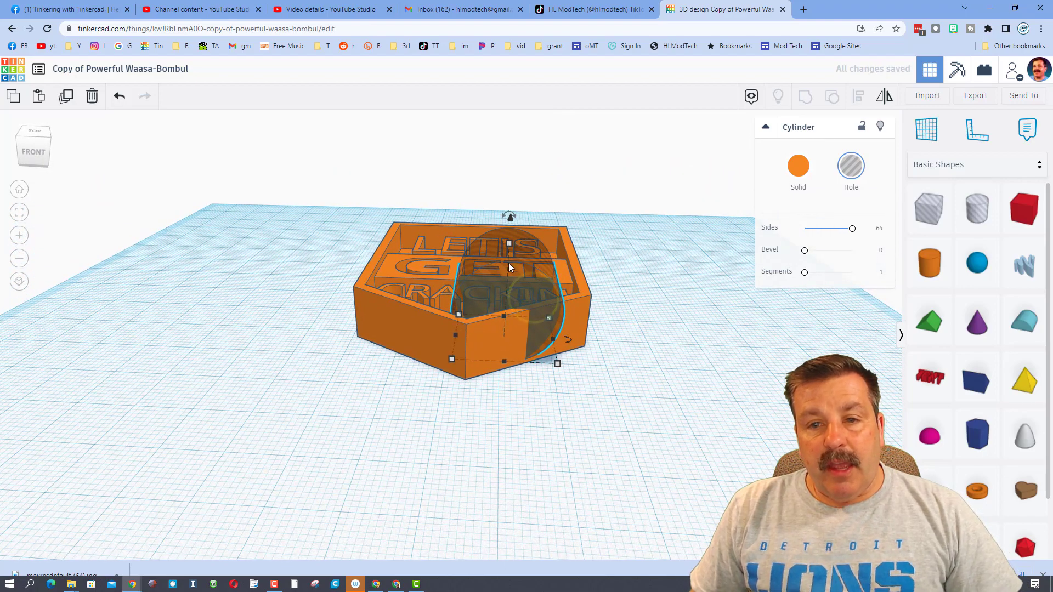
Enlarge the cylinder hole proportionally and move it so that it spans the whole badge.
{"action": "left_click_drag", "start_coordinate": [557, 366], "coordinate": [602, 392], "text": "shift"}
{"action": "left_click_drag", "start_coordinate": [454, 308], "coordinate": [453, 305]}
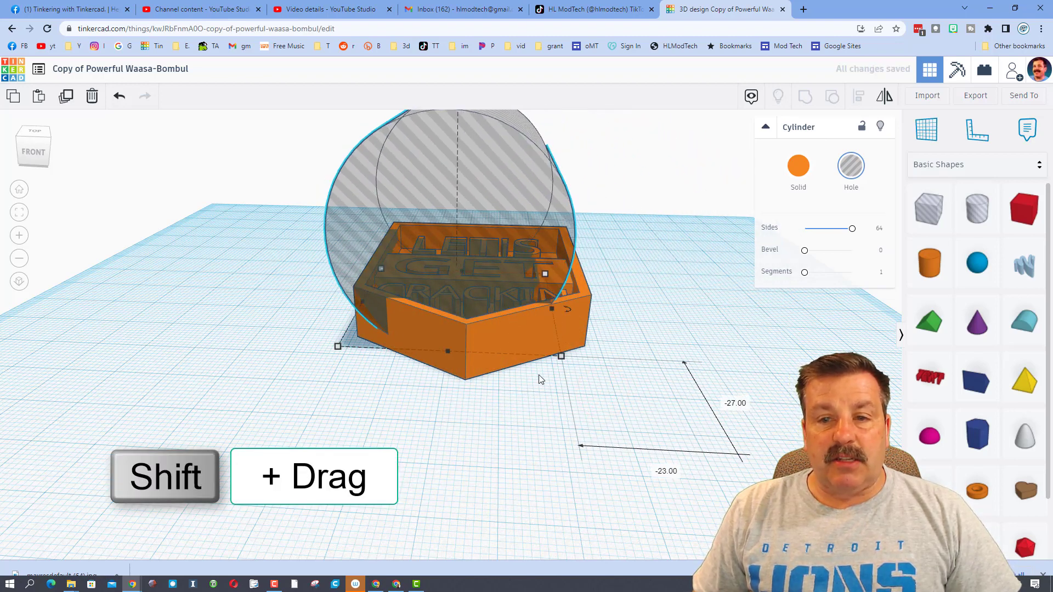
{"action": "left_click_drag", "start_coordinate": [560, 356], "coordinate": [612, 402], "text": "shift"}
{"action": "right_click_drag", "start_coordinate": [411, 371], "coordinate": [647, 398]}
{"action": "right_click_drag", "start_coordinate": [364, 415], "coordinate": [670, 415]}
{"action": "right_click_drag", "start_coordinate": [278, 322], "coordinate": [196, 326]}
{"action": "right_click_drag", "start_coordinate": [360, 338], "coordinate": [185, 341]}
Lower the cylinder hole 48 mm so that only its upper arc cuts into the badge's underside.
{"action": "scroll", "coordinate": [254, 293], "scroll_direction": "down", "scroll_amount": 2}
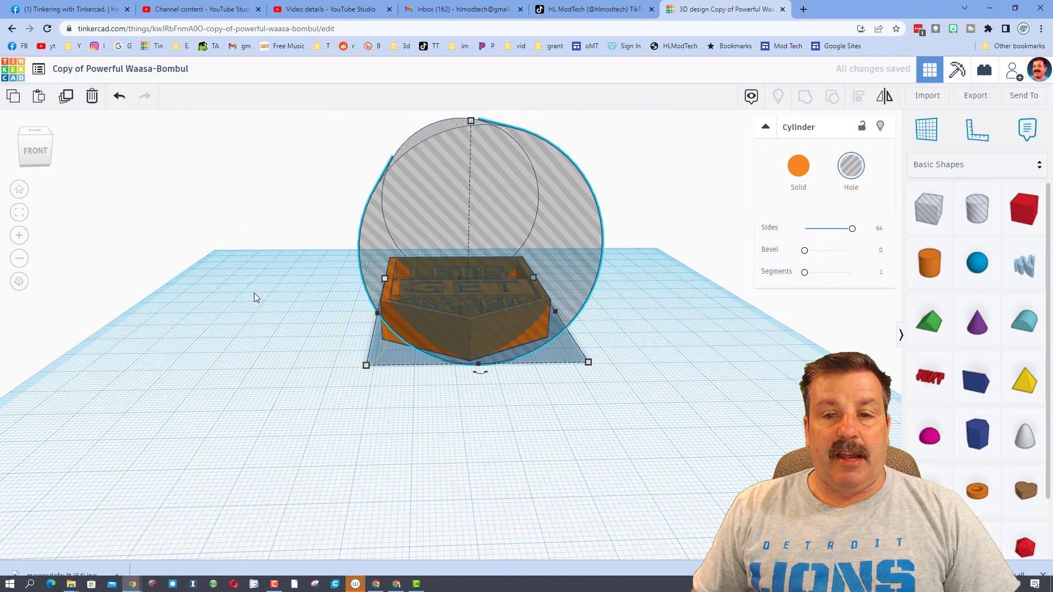
{"action": "scroll", "coordinate": [254, 293], "scroll_direction": "up", "scroll_amount": 3}
{"action": "scroll", "coordinate": [439, 191], "scroll_direction": "down", "scroll_amount": 4}
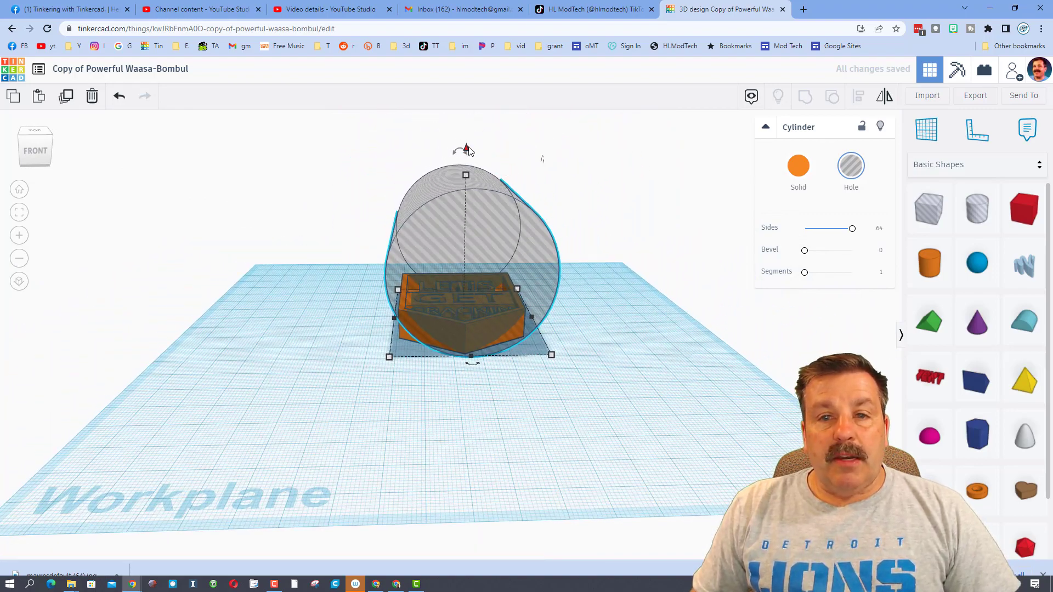
{"action": "left_click_drag", "start_coordinate": [465, 165], "coordinate": [453, 272]}
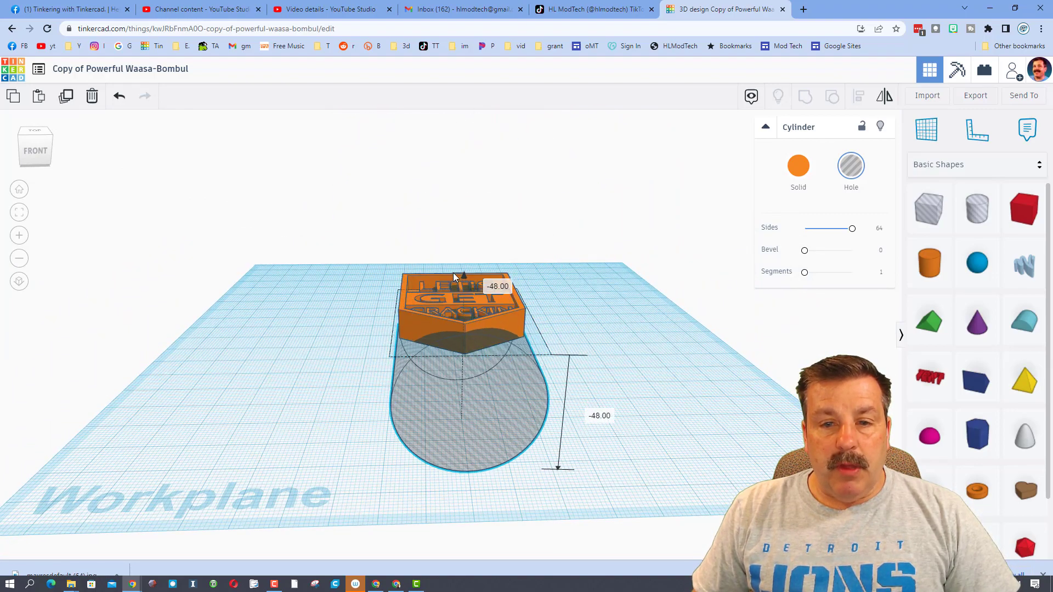
Align the badge and the cylinder hole on their centers across the badge's width.
{"action": "left_click", "coordinate": [320, 298]}
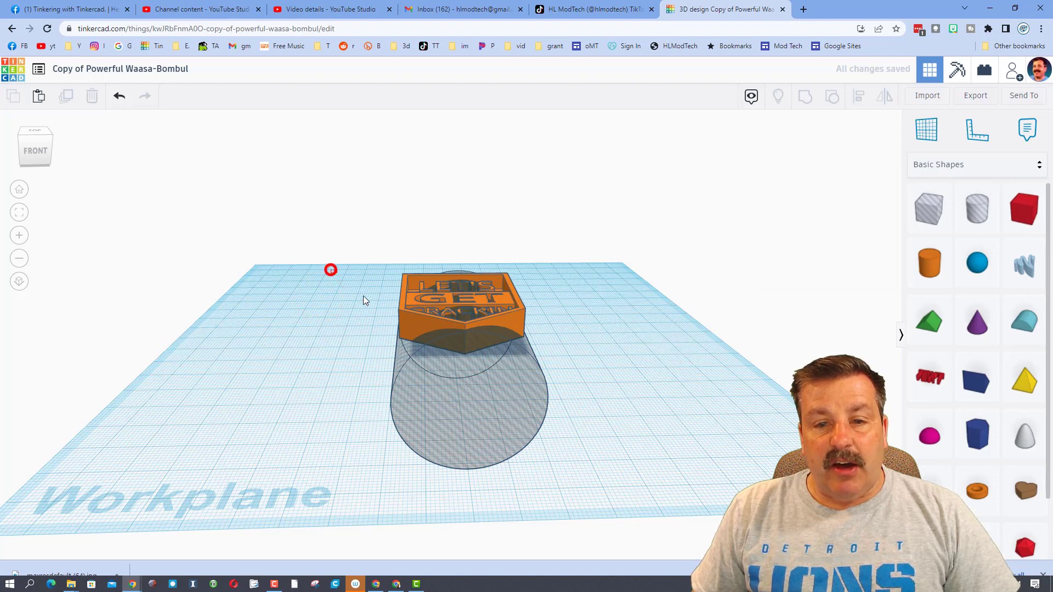
{"action": "left_click_drag", "start_coordinate": [363, 301], "coordinate": [577, 423]}
{"action": "left_click", "coordinate": [856, 98]}
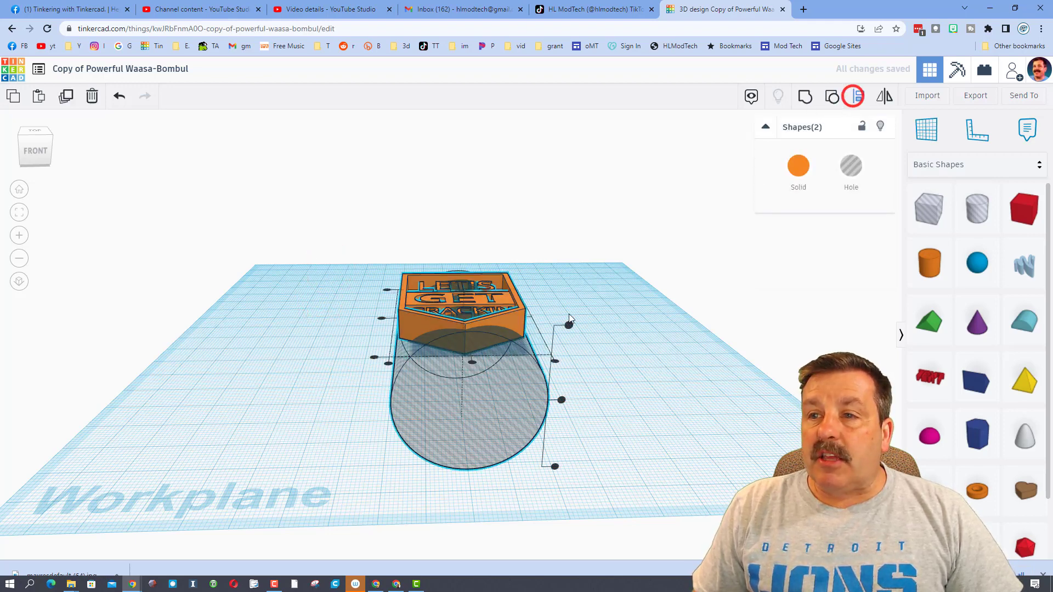
{"action": "left_click", "coordinate": [472, 362]}
{"action": "left_click", "coordinate": [317, 362]}
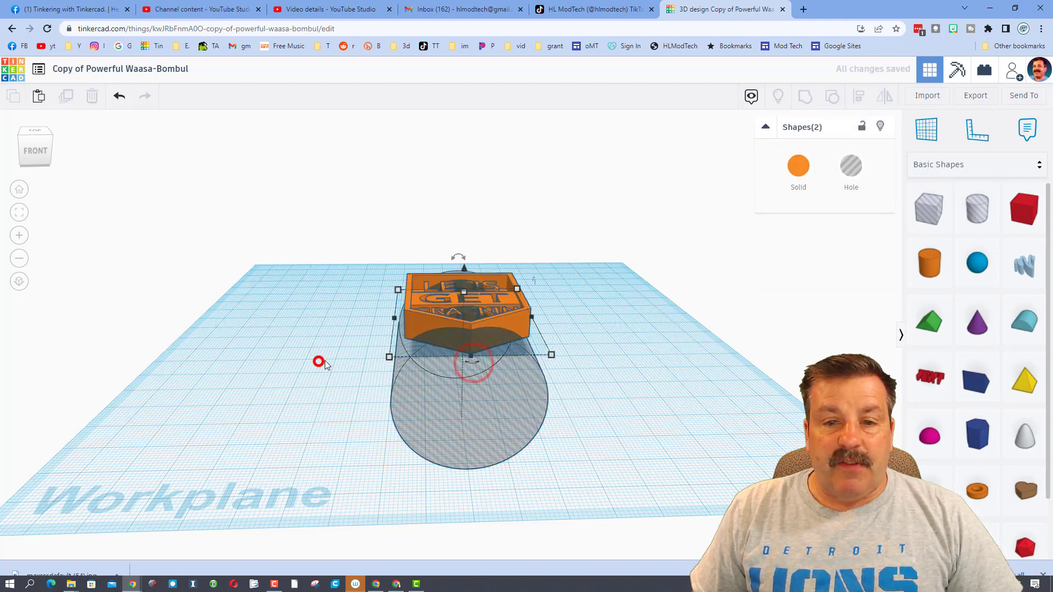
Enlarge the cylinder hole proportionally about its center to 88 by 66.59 mm.
{"action": "scroll", "coordinate": [477, 372], "scroll_direction": "up", "scroll_amount": 1}
{"action": "right_click_drag", "start_coordinate": [477, 371], "coordinate": [501, 369]}
{"action": "left_click", "coordinate": [501, 369]}
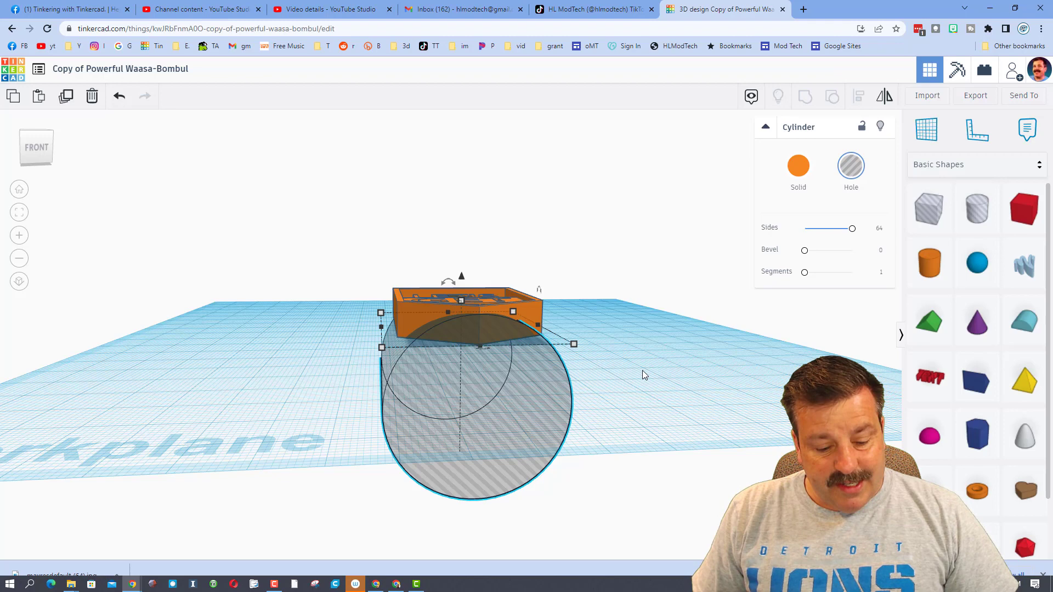
{"action": "mouse_move", "coordinate": [574, 345]}
{"action": "left_mouse_down", "text": "alt+shift"}
{"action": "mouse_move", "coordinate": [583, 358]}
{"action": "mouse_move", "coordinate": [570, 354]}
{"action": "left_mouse_up", "text": "alt+shift"}
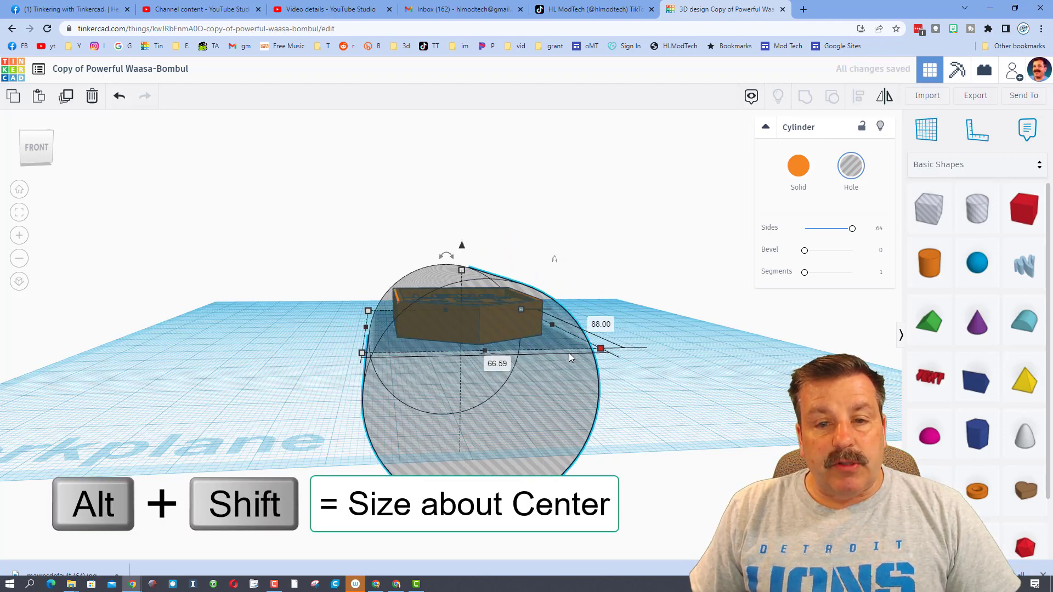
Lower the cylinder hole in two moves of 9 mm and 3 mm, to 59 mm below the workplane.
{"action": "left_click_drag", "start_coordinate": [462, 245], "coordinate": [462, 274]}
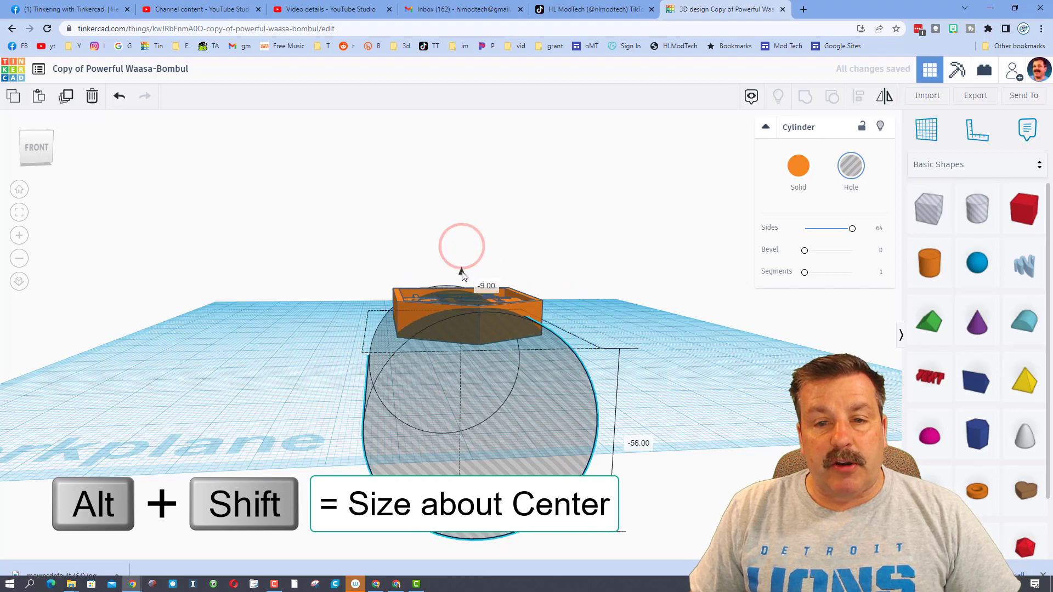
{"action": "right_click_drag", "start_coordinate": [498, 338], "coordinate": [469, 288]}
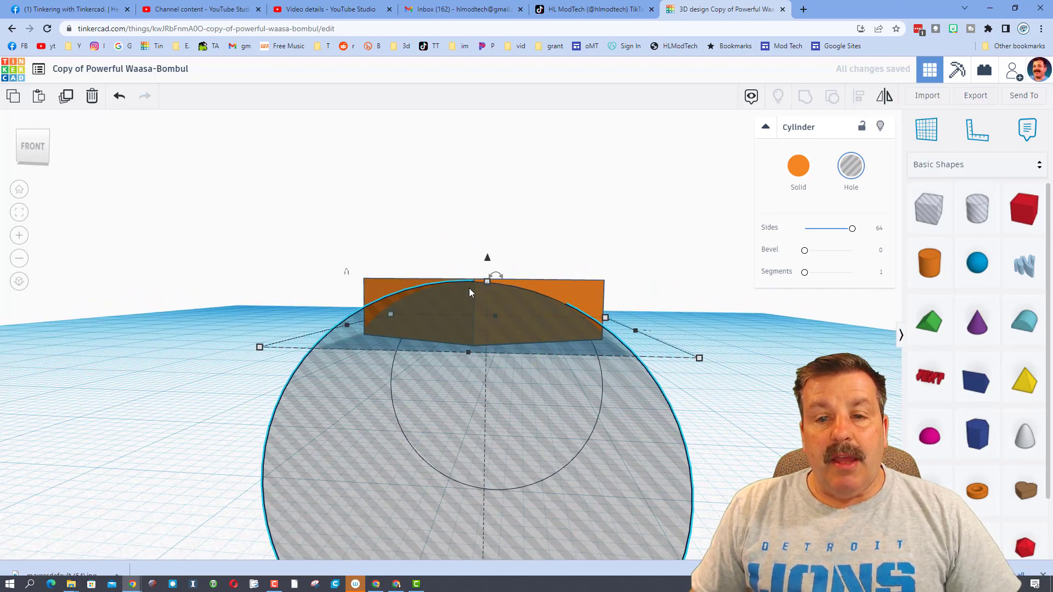
{"action": "left_click_drag", "start_coordinate": [486, 260], "coordinate": [498, 274]}
{"action": "scroll", "coordinate": [498, 275], "scroll_direction": "down", "scroll_amount": 5}
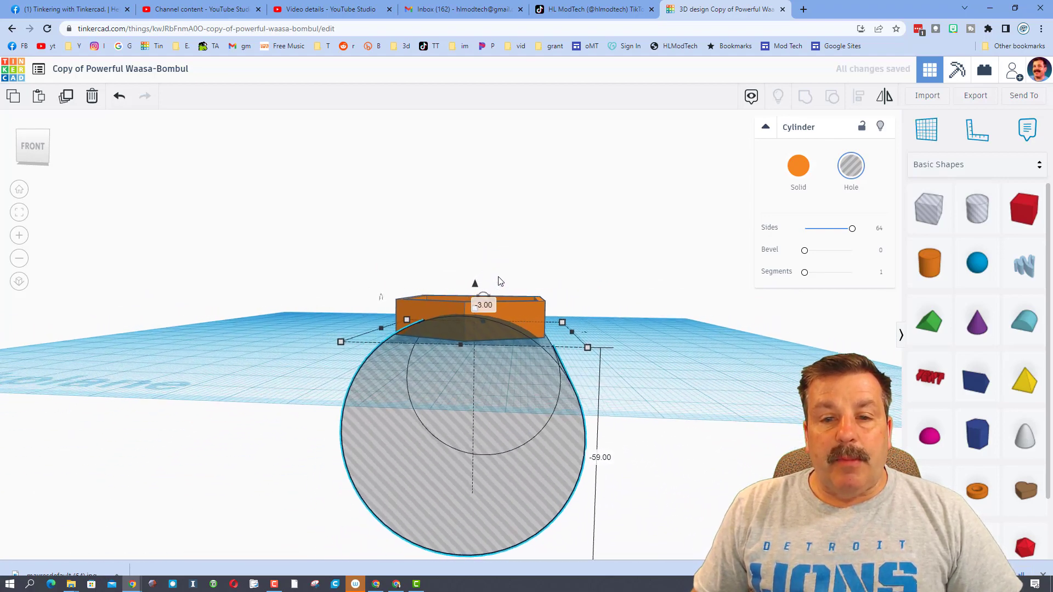
Enlarge the cylinder hole proportionally about its center to 92 by 69.62 mm.
{"action": "right_click_drag", "start_coordinate": [532, 277], "coordinate": [528, 321]}
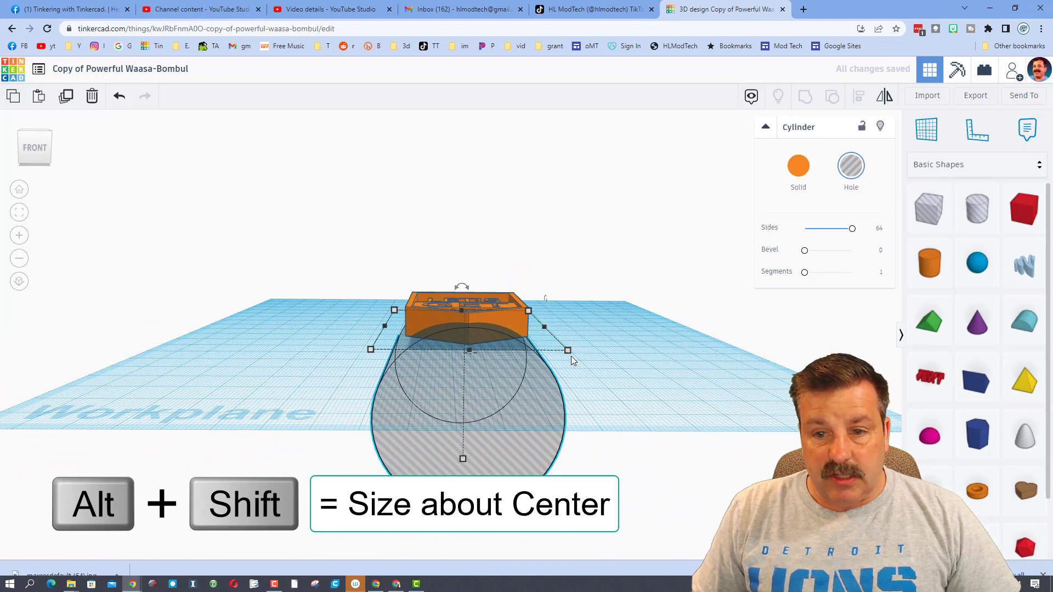
{"action": "mouse_move", "coordinate": [569, 354]}
{"action": "mouse_move", "coordinate": [571, 355]}
{"action": "left_mouse_down", "text": "alt+shift"}
{"action": "mouse_move", "coordinate": [585, 357]}
{"action": "mouse_move", "coordinate": [566, 354]}
{"action": "left_mouse_up", "text": "alt+shift"}
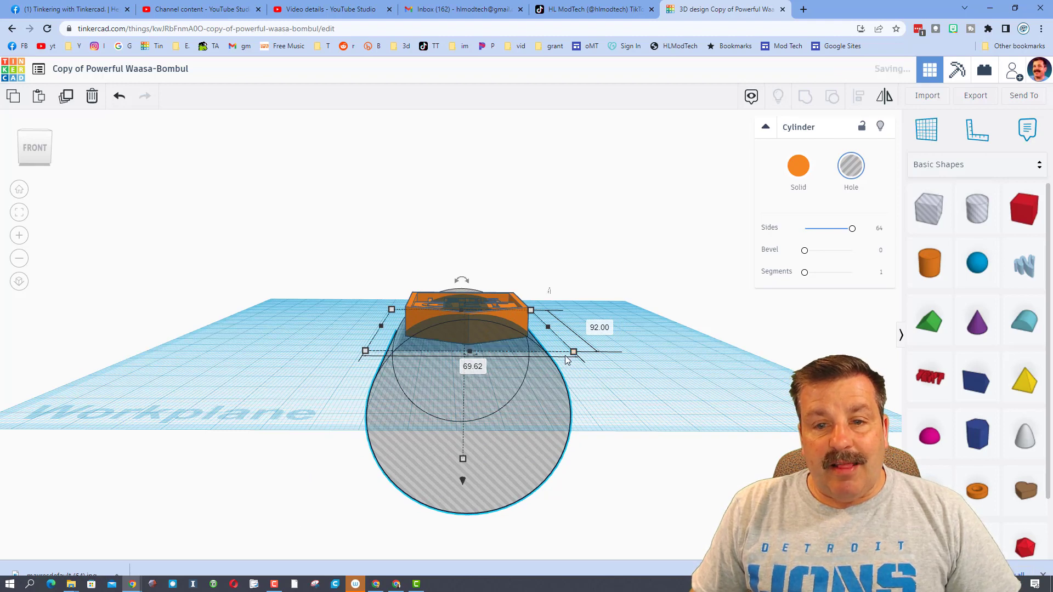
{"action": "scroll", "coordinate": [564, 355], "scroll_direction": "up", "scroll_amount": 2}
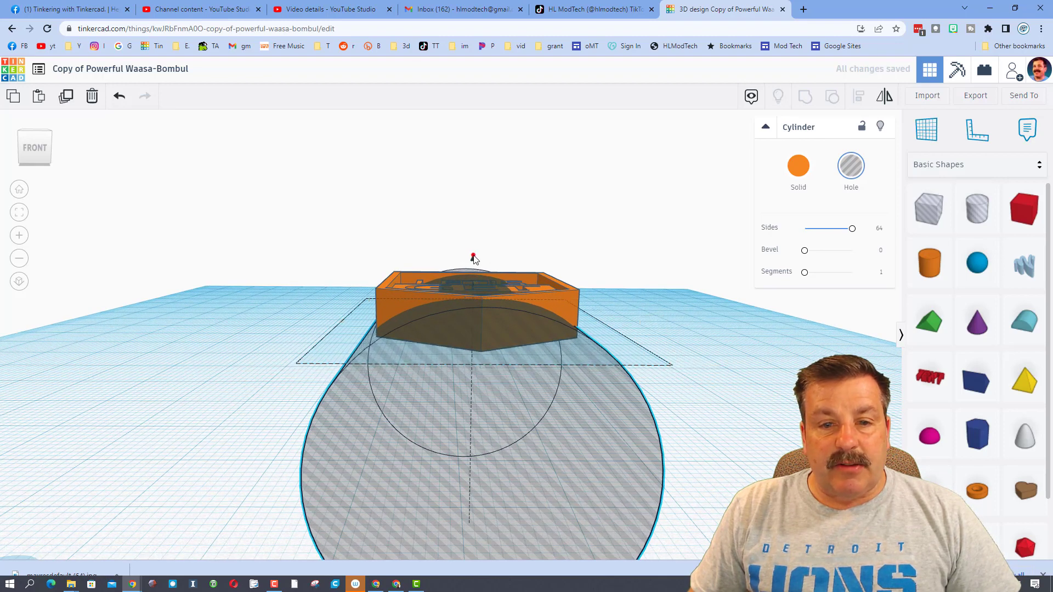
Lower the cylinder hole 2 mm, to 61 mm below the workplane, and set the snap grid to 0.25 mm.
{"action": "left_click_drag", "start_coordinate": [473, 263], "coordinate": [472, 264]}
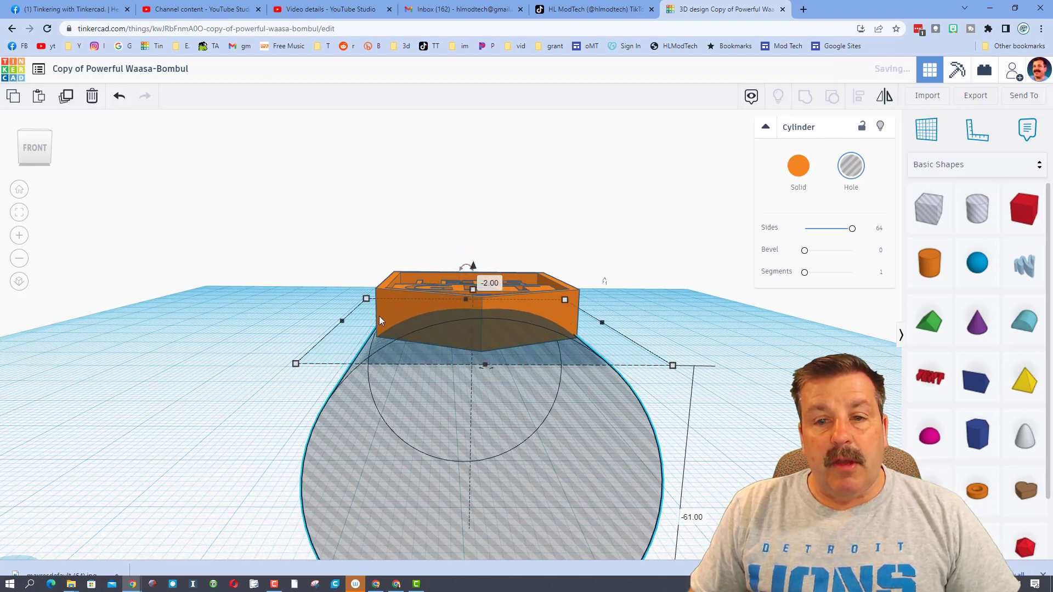
{"action": "scroll", "coordinate": [457, 320], "scroll_direction": "up", "scroll_amount": 4}
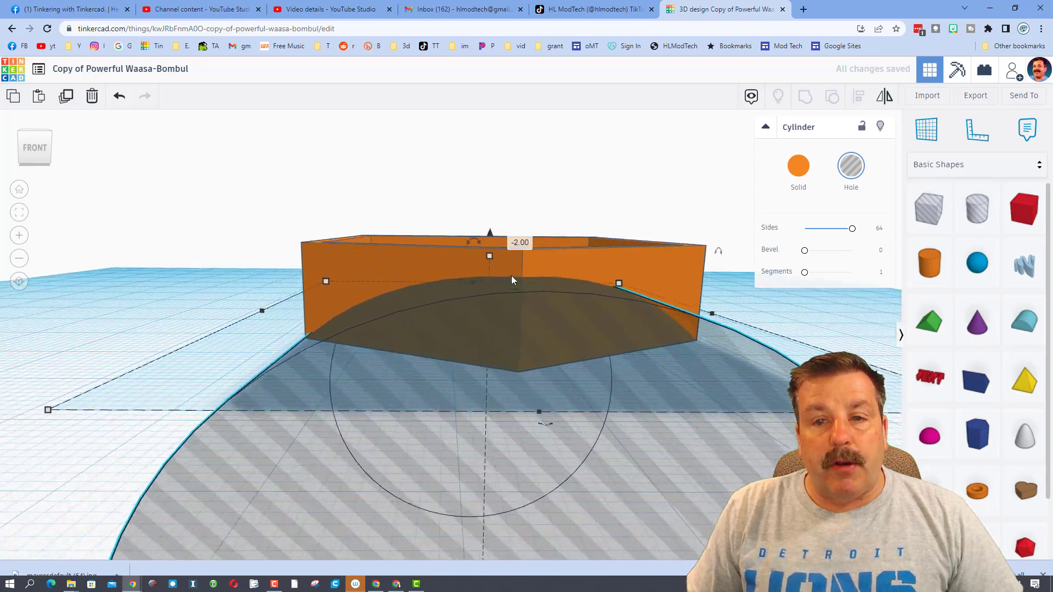
{"action": "scroll", "coordinate": [554, 268], "scroll_direction": "down", "scroll_amount": 2}
{"action": "right_click_drag", "start_coordinate": [575, 258], "coordinate": [588, 338]}
{"action": "scroll", "coordinate": [536, 296], "scroll_direction": "down", "scroll_amount": 2}
{"action": "scroll", "coordinate": [587, 338], "scroll_direction": "down", "scroll_amount": 1}
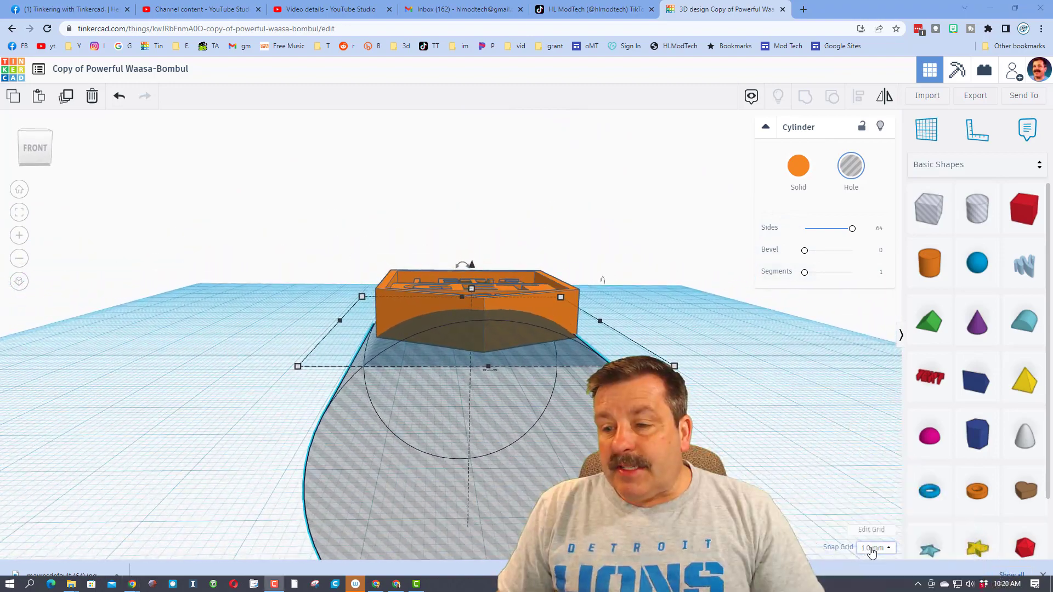
{"action": "left_click", "coordinate": [876, 548]}
{"action": "left_click", "coordinate": [873, 465]}
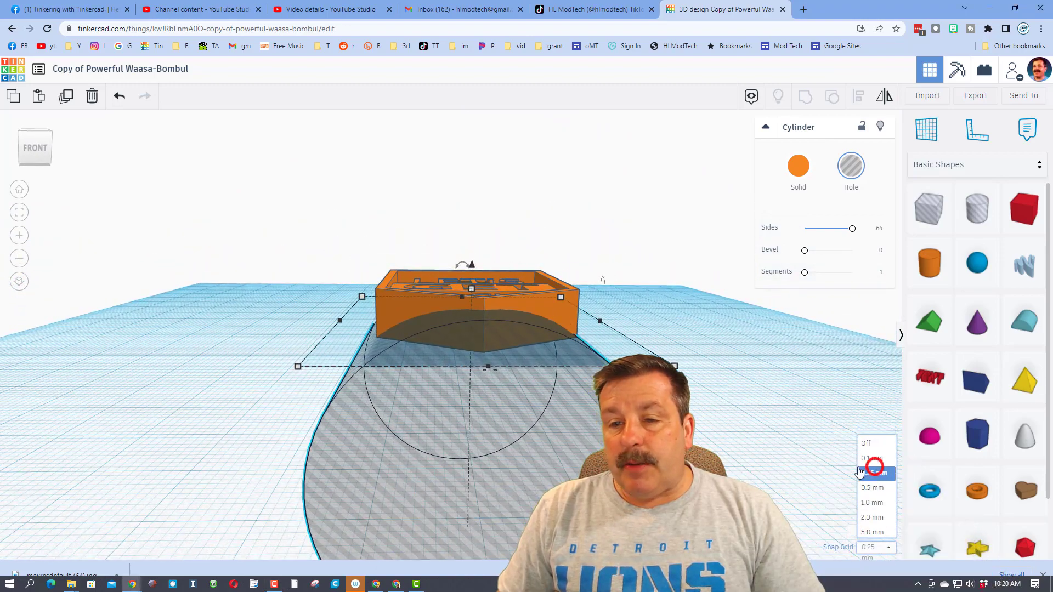
Duplicate the cylinder hole in place and make the copy a solid yellow cylinder.
{"action": "left_click", "coordinate": [592, 417]}
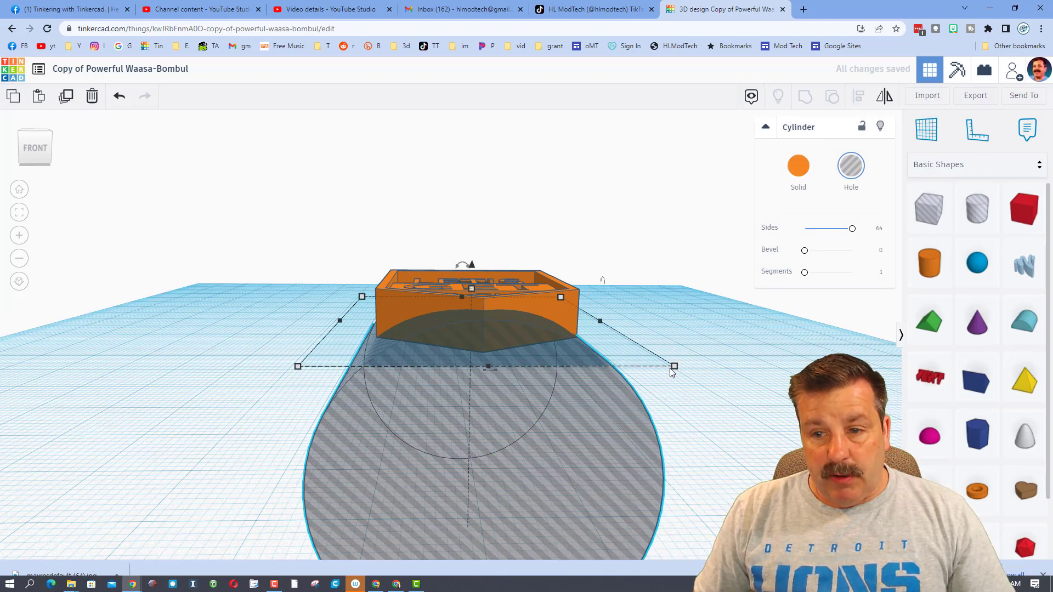
{"action": "left_click", "coordinate": [788, 171]}
{"action": "left_click", "coordinate": [789, 171]}
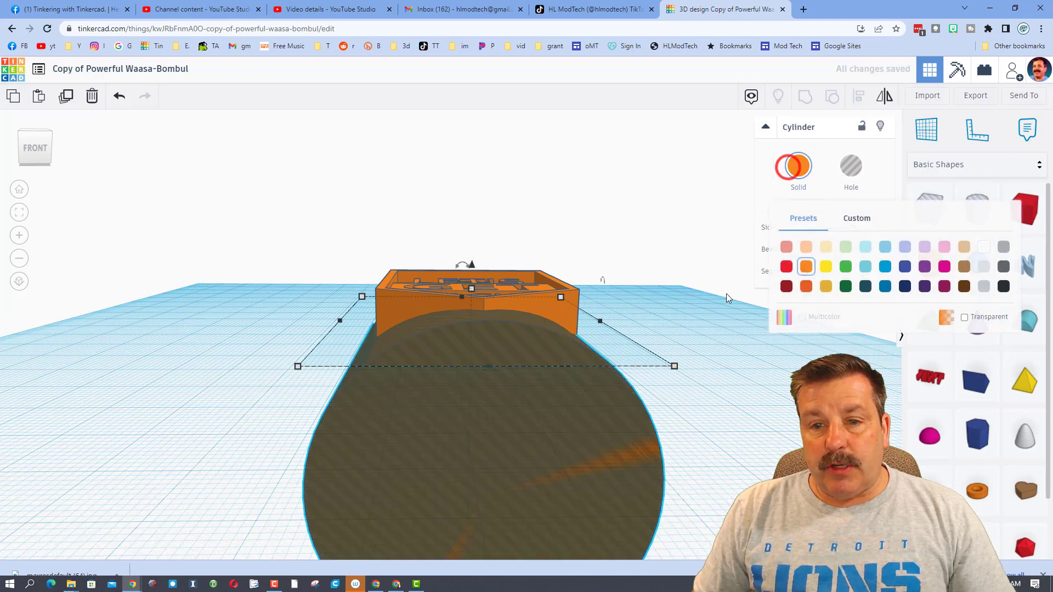
{"action": "left_click", "coordinate": [827, 267]}
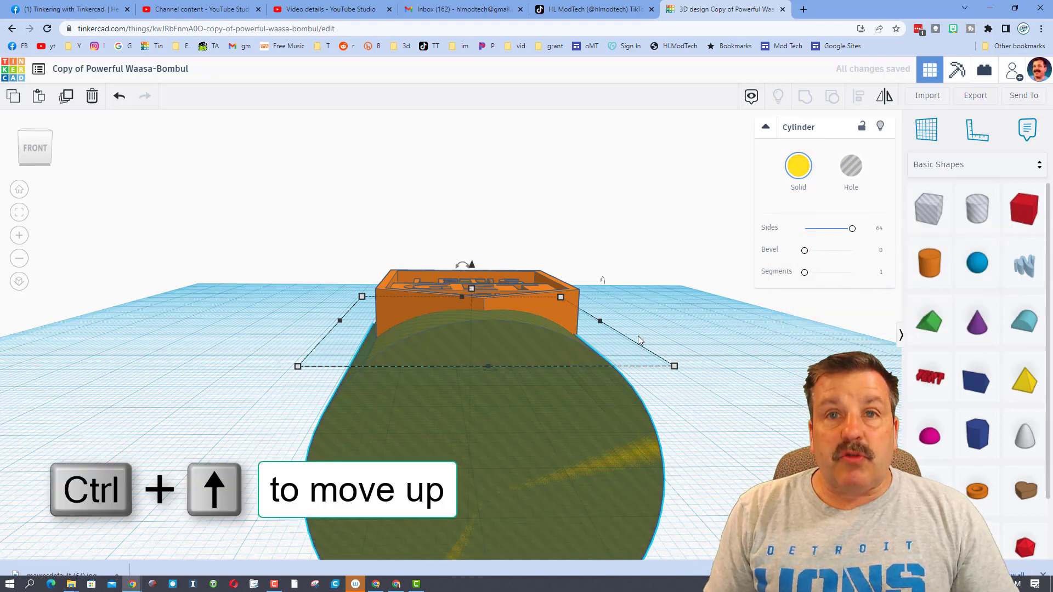
Raise the yellow cylinder by three small nudges and enlarge it proportionally about its center to 95.14 by 72 mm.
{"action": "key", "text": "ctrl+Up"}
{"action": "key", "text": "ctrl+Up"}
{"action": "key", "text": "ctrl+Up"}
{"action": "key", "text": "ctrl+Up"}
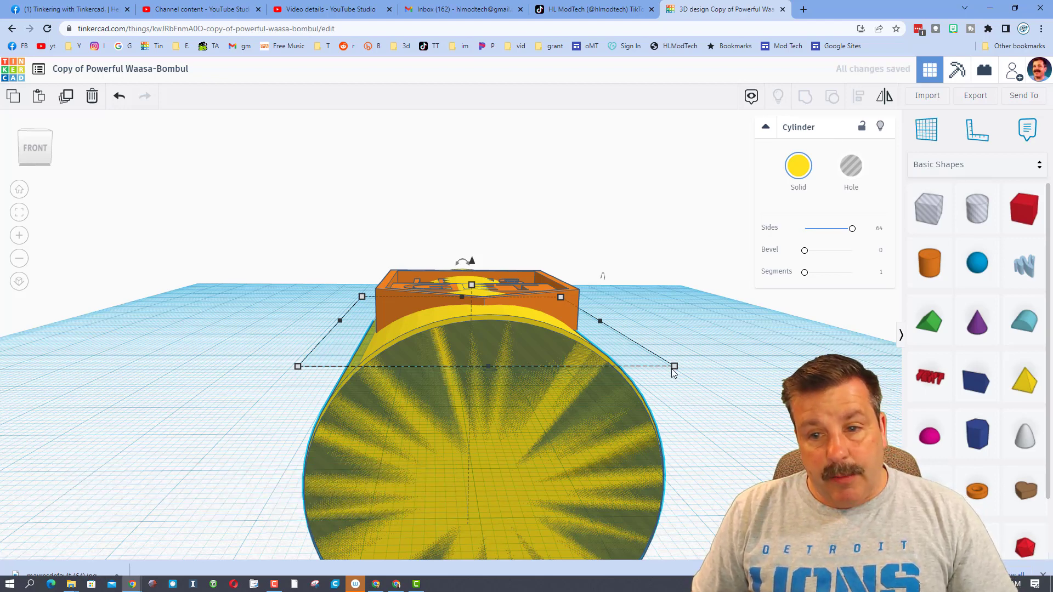
{"action": "mouse_move", "coordinate": [674, 372]}
{"action": "left_click_drag", "start_coordinate": [675, 367], "coordinate": [681, 370]}
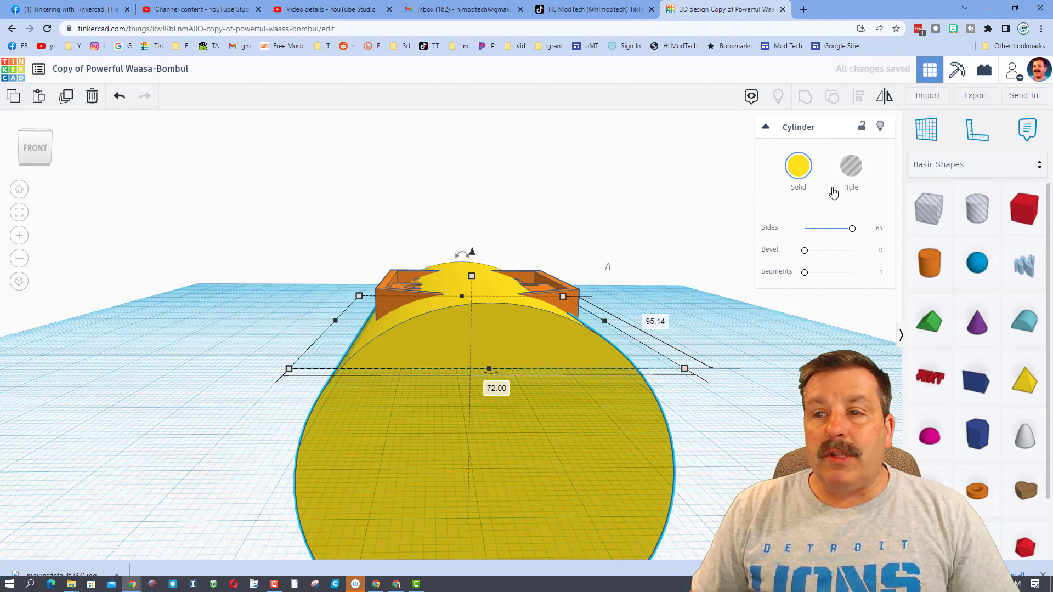
Turn the yellow cylinder into a hole and shorten it at the front so the inner cylinder hole sticks out.
{"action": "left_click", "coordinate": [854, 168]}
{"action": "left_click", "coordinate": [735, 274]}
{"action": "right_click_drag", "start_coordinate": [678, 334], "coordinate": [359, 388]}
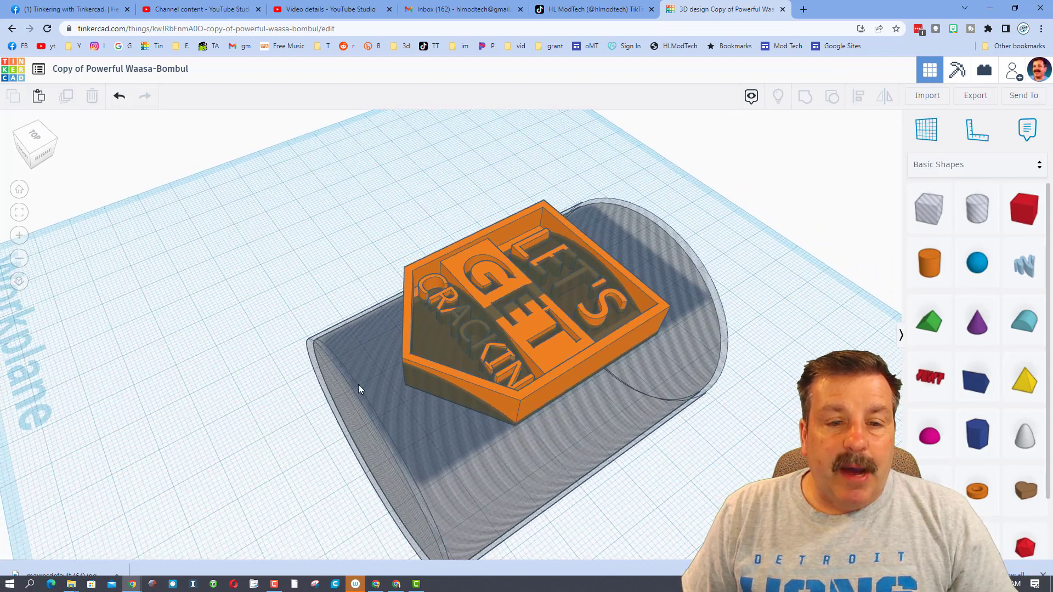
{"action": "left_click", "coordinate": [314, 361]}
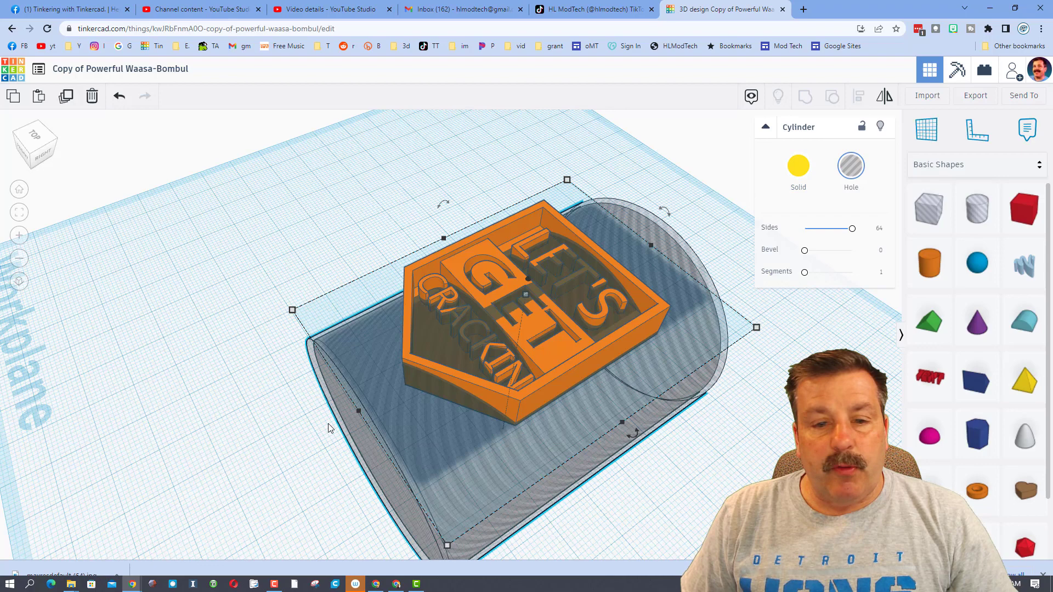
{"action": "left_click_drag", "start_coordinate": [359, 411], "coordinate": [379, 400]}
Lock the smaller inner cylinder hole against editing and hide the badge.
{"action": "right_click_drag", "start_coordinate": [288, 411], "coordinate": [426, 419]}
{"action": "left_click", "coordinate": [340, 460]}
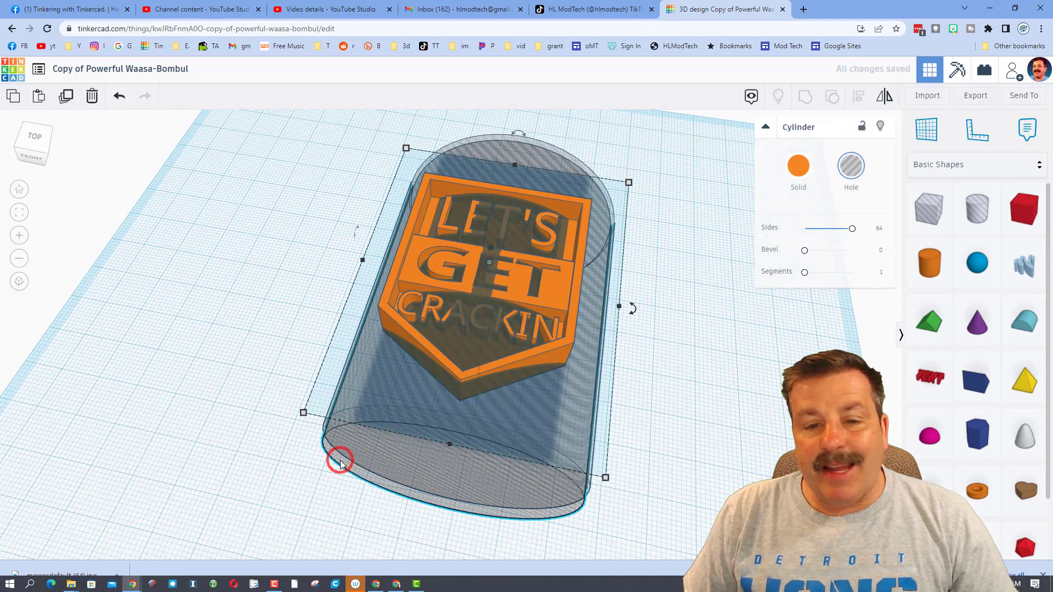
{"action": "left_click", "coordinate": [862, 132]}
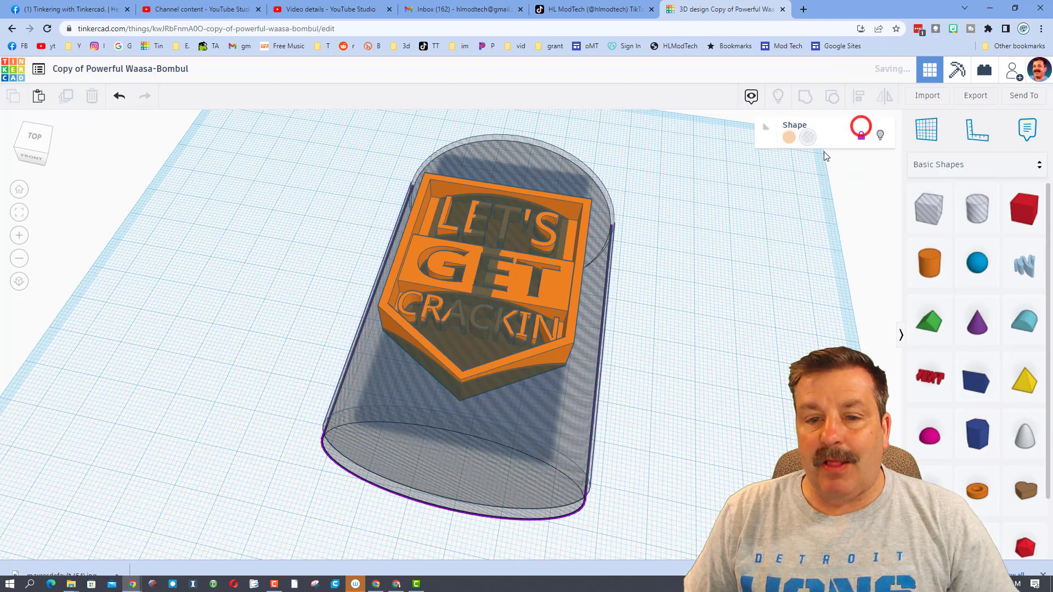
{"action": "right_click_drag", "start_coordinate": [657, 379], "coordinate": [554, 317]}
{"action": "left_click", "coordinate": [552, 317]}
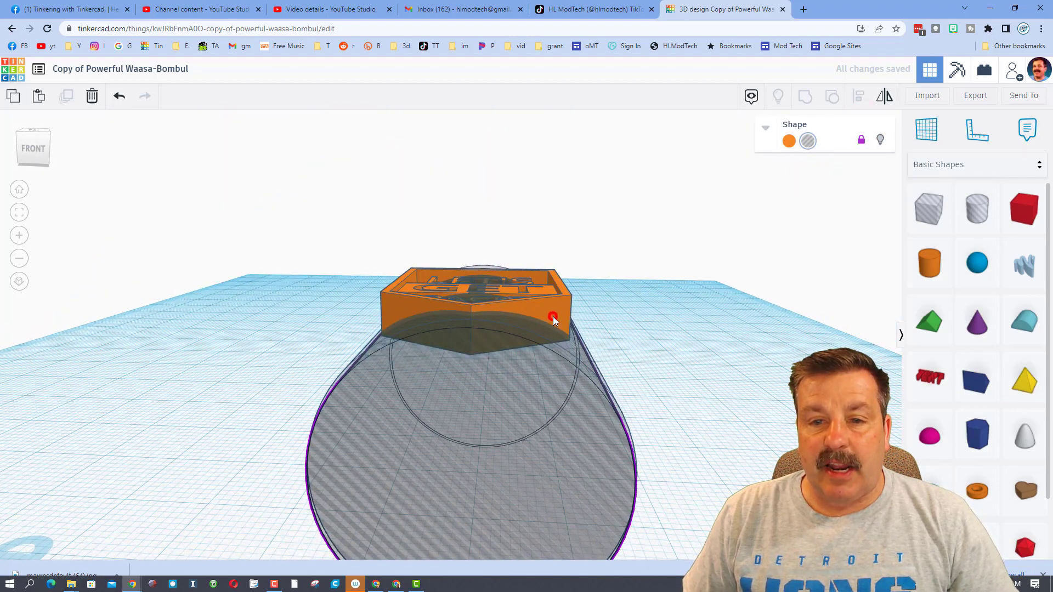
{"action": "left_click", "coordinate": [879, 126]}
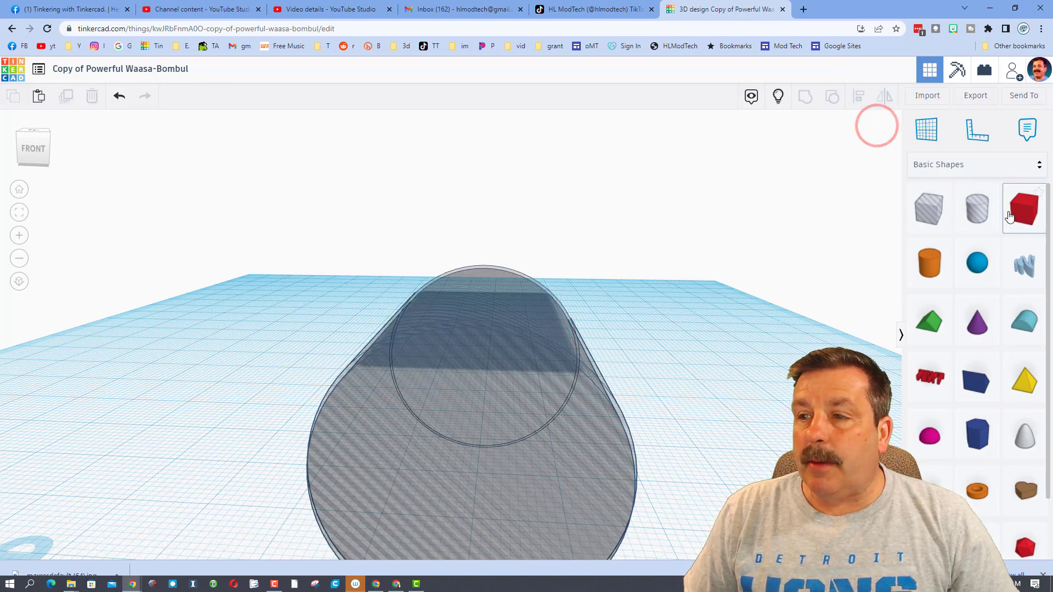
Add a box over the cylinder holes, 91.75 mm wide and long enough to cover the badge area.
{"action": "left_click_drag", "start_coordinate": [1023, 208], "coordinate": [636, 387]}
{"action": "right_click_drag", "start_coordinate": [682, 392], "coordinate": [642, 363]}
{"action": "left_click_drag", "start_coordinate": [620, 367], "coordinate": [379, 455]}
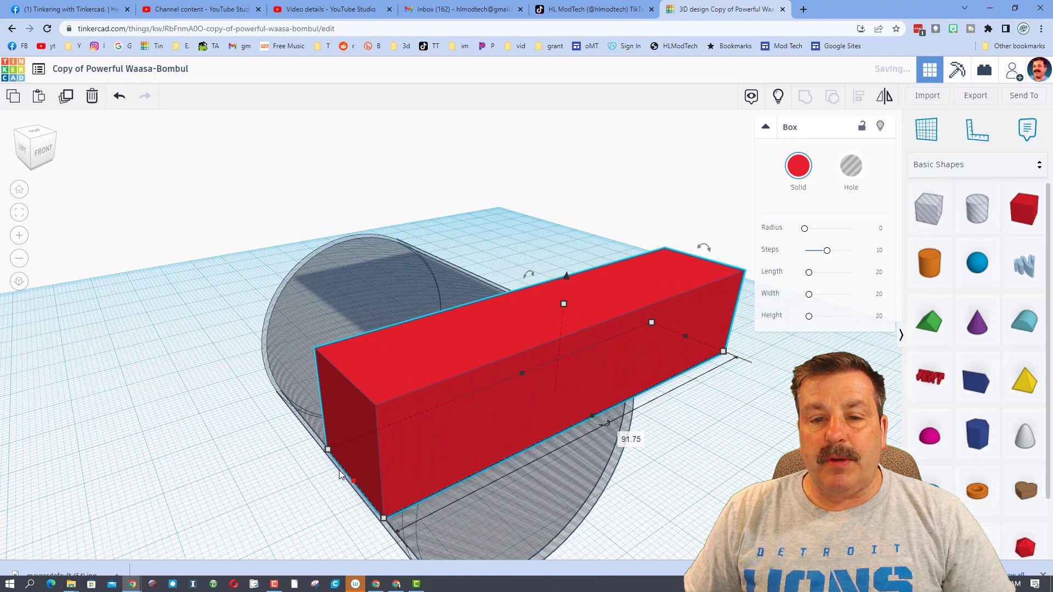
{"action": "right_click_drag", "start_coordinate": [329, 459], "coordinate": [217, 313]}
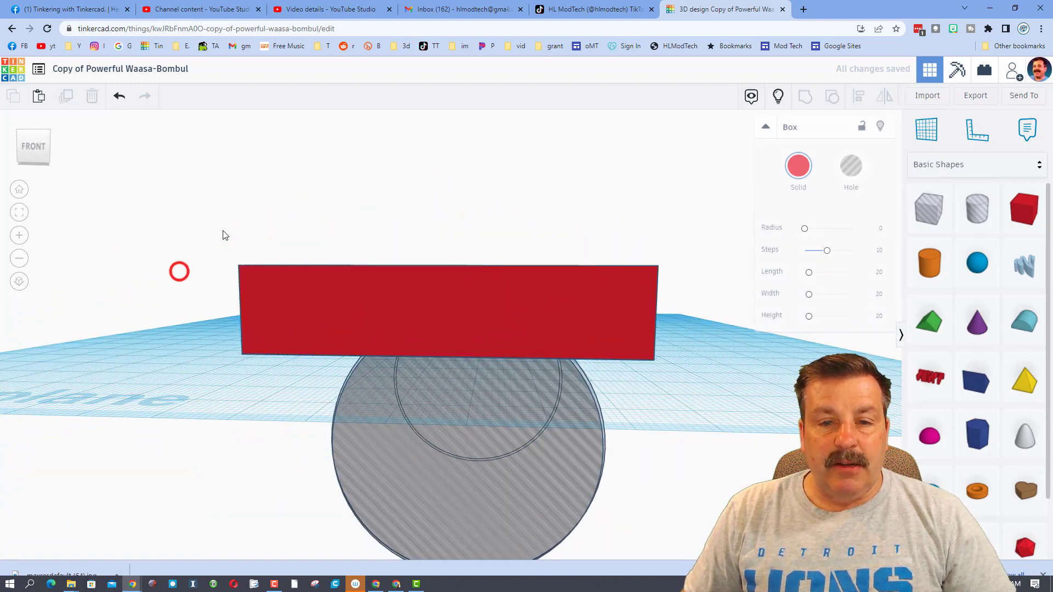
Center the box on the cylinder holes across the width and group it with the unlocked larger cylinder hole.
{"action": "left_click_drag", "start_coordinate": [694, 484], "coordinate": [712, 488]}
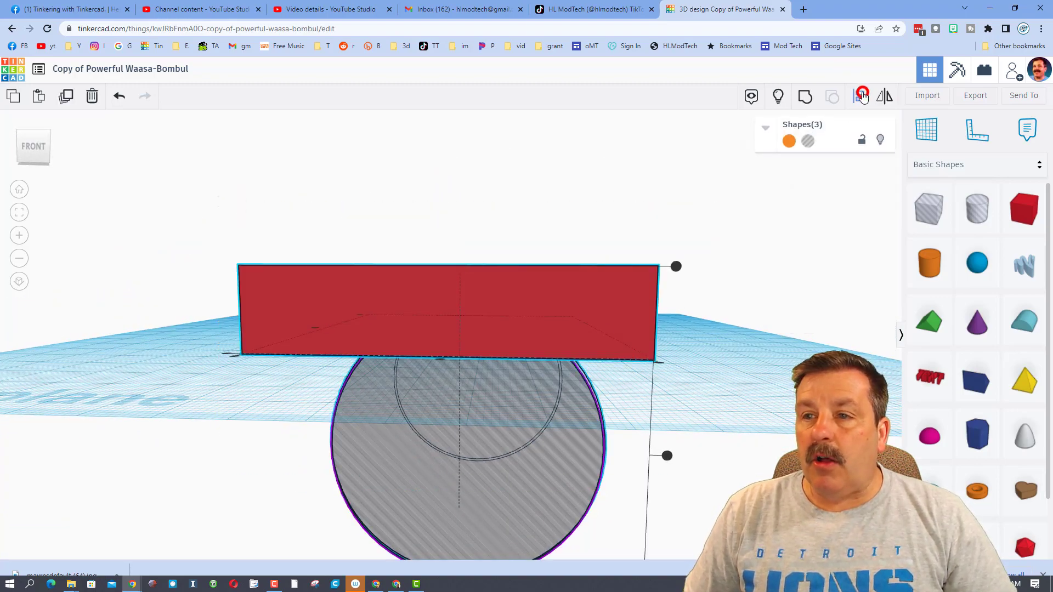
{"action": "right_click_drag", "start_coordinate": [466, 460], "coordinate": [469, 406]}
{"action": "left_click", "coordinate": [470, 403]}
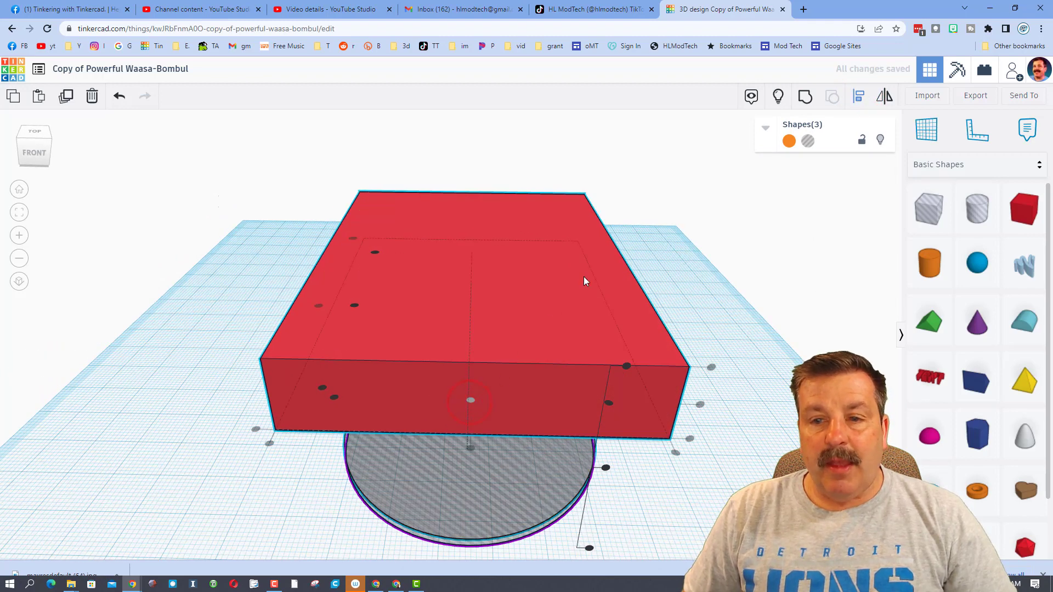
{"action": "left_click", "coordinate": [804, 97]}
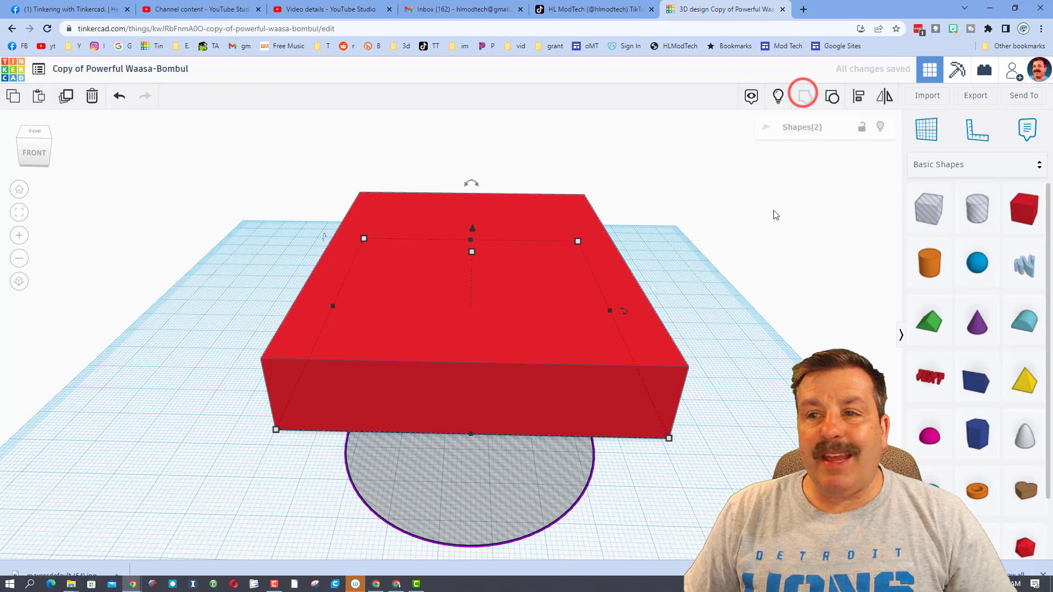
Turn the box with its cylindrical cutout into a hole.
{"action": "right_click_drag", "start_coordinate": [738, 292], "coordinate": [624, 230]}
{"action": "right_click_drag", "start_coordinate": [627, 190], "coordinate": [582, 255]}
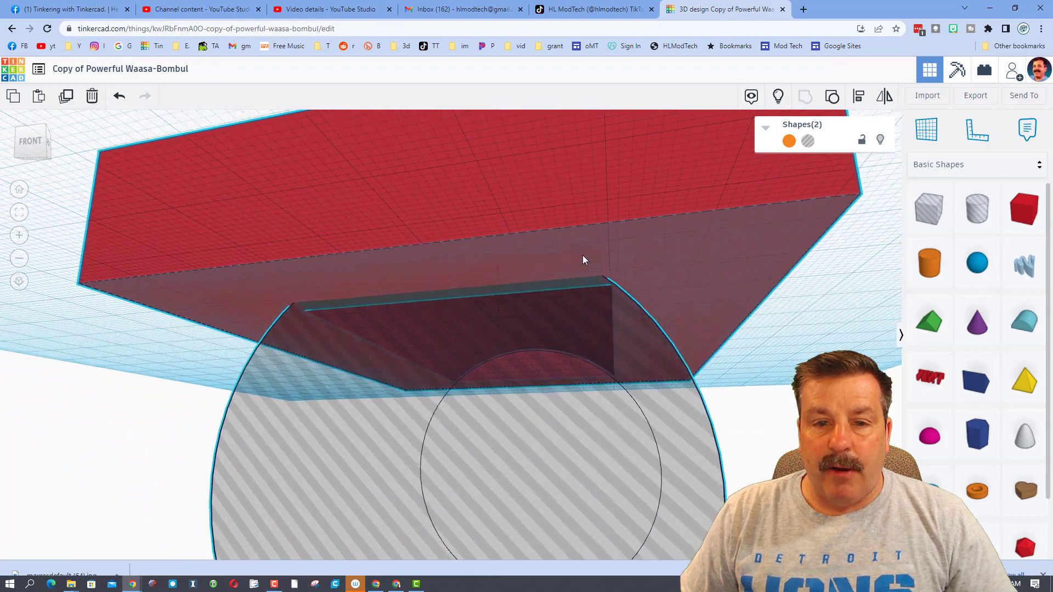
{"action": "scroll", "coordinate": [618, 288], "scroll_direction": "down", "scroll_amount": 4}
{"action": "right_click_drag", "start_coordinate": [486, 426], "coordinate": [567, 446]}
{"action": "left_click", "coordinate": [541, 459]}
{"action": "left_click", "coordinate": [564, 318]}
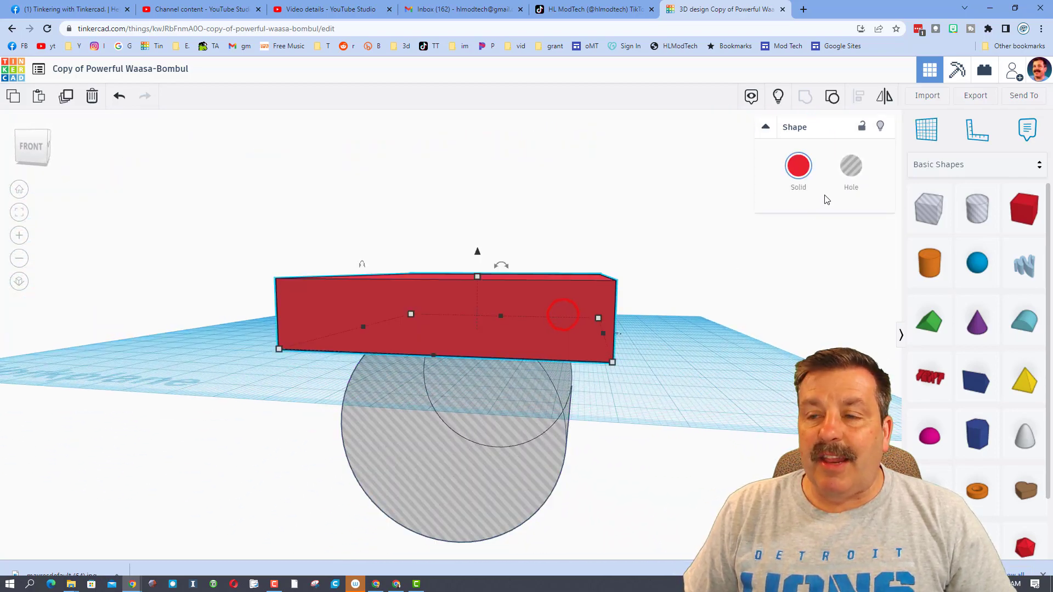
{"action": "left_click", "coordinate": [857, 166]}
{"action": "right_click_drag", "start_coordinate": [665, 266], "coordinate": [665, 258]}
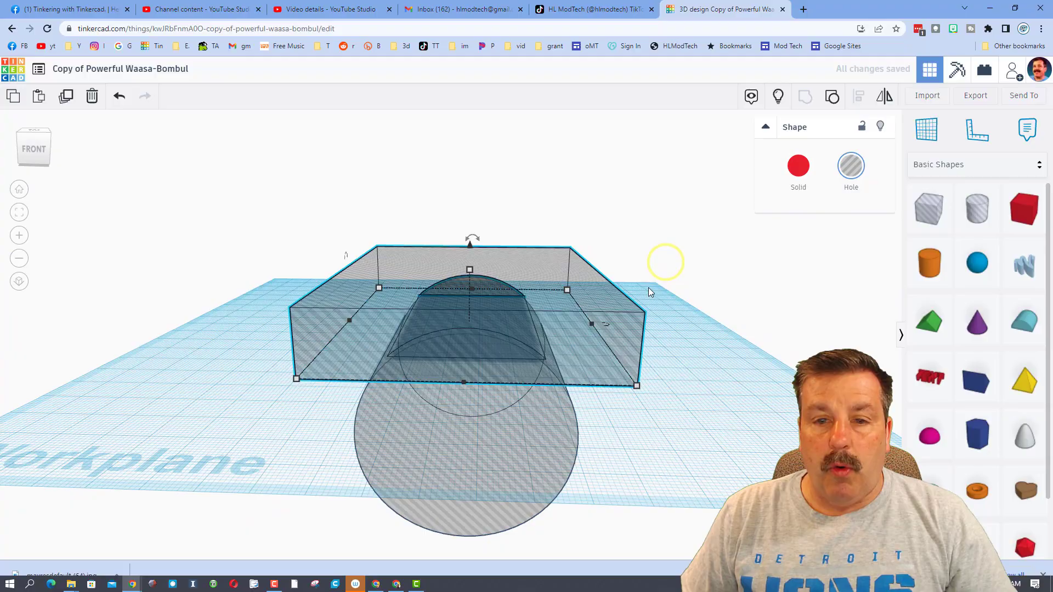
Show the hidden badge again and unlock the inner cylinder hole.
{"action": "scroll", "coordinate": [509, 298], "scroll_direction": "up", "scroll_amount": 3}
{"action": "right_click_drag", "start_coordinate": [509, 298], "coordinate": [541, 287]}
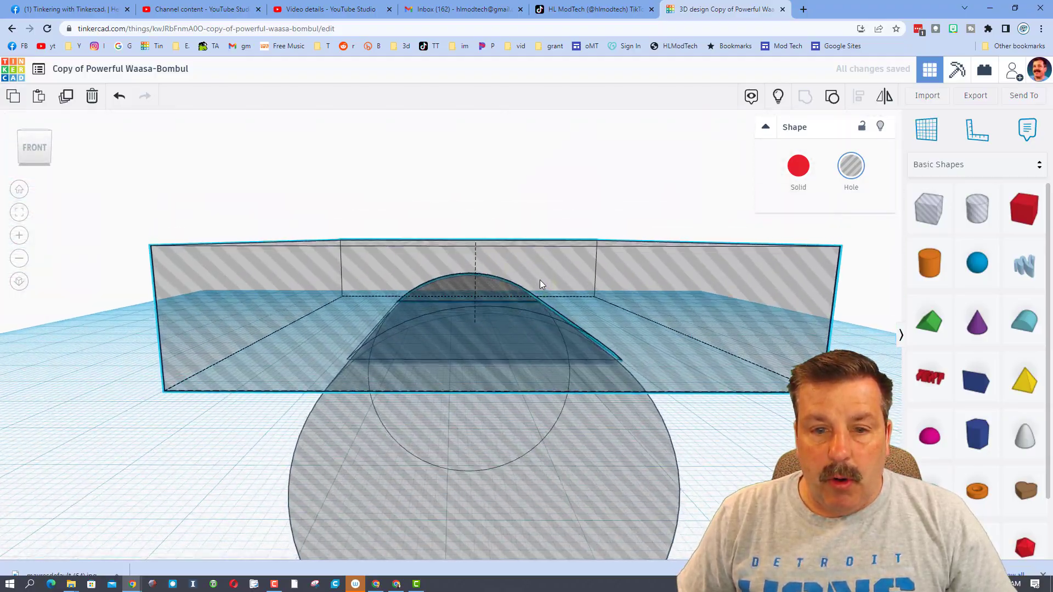
{"action": "left_click", "coordinate": [774, 98]}
{"action": "right_click_drag", "start_coordinate": [614, 243], "coordinate": [607, 301]}
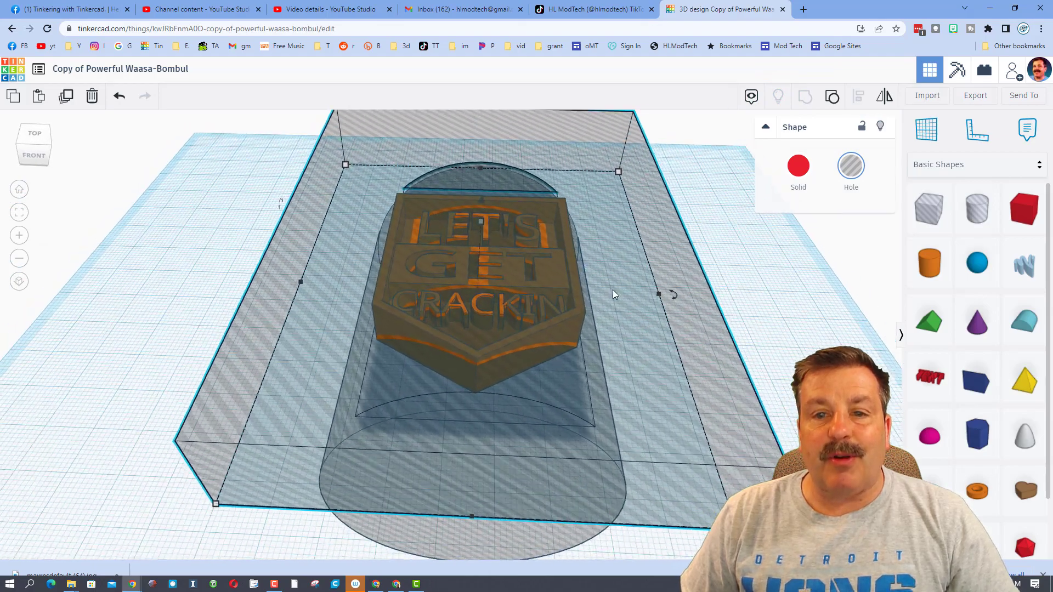
{"action": "left_click", "coordinate": [731, 346]}
{"action": "mouse_move", "coordinate": [727, 389]}
{"action": "right_mouse_down"}
{"action": "mouse_move", "coordinate": [600, 353]}
{"action": "mouse_move", "coordinate": [606, 400]}
{"action": "mouse_move", "coordinate": [707, 406]}
{"action": "mouse_move", "coordinate": [729, 395]}
{"action": "right_mouse_up"}
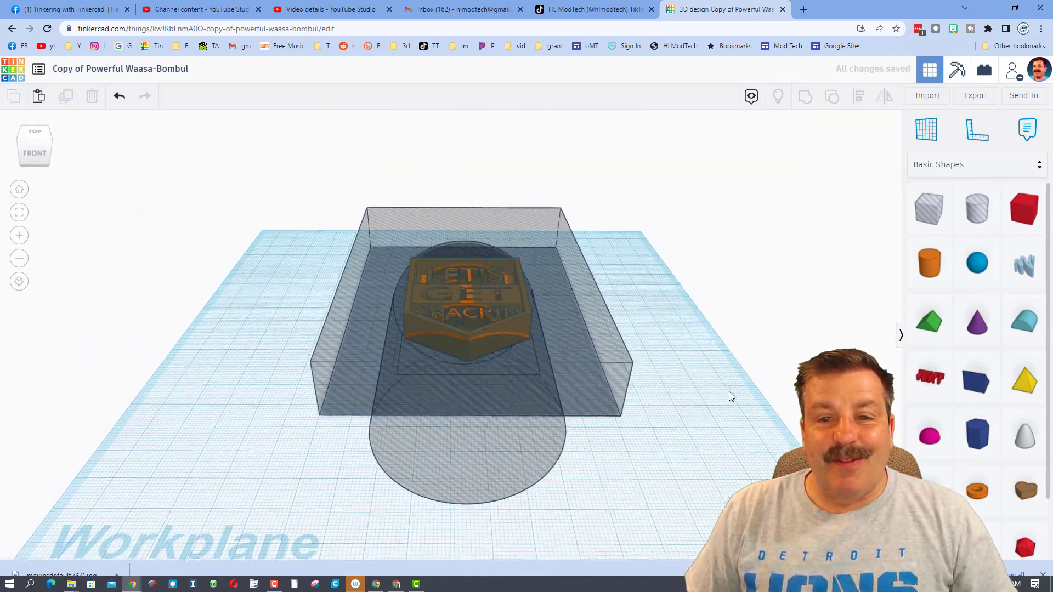
{"action": "left_click", "coordinate": [502, 464]}
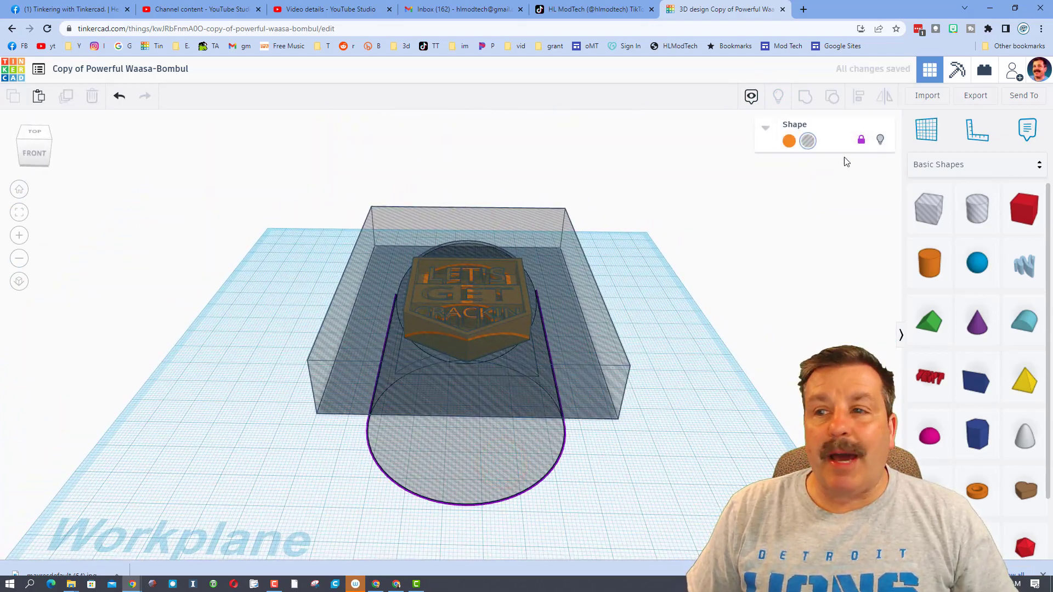
{"action": "left_click", "coordinate": [714, 299]}
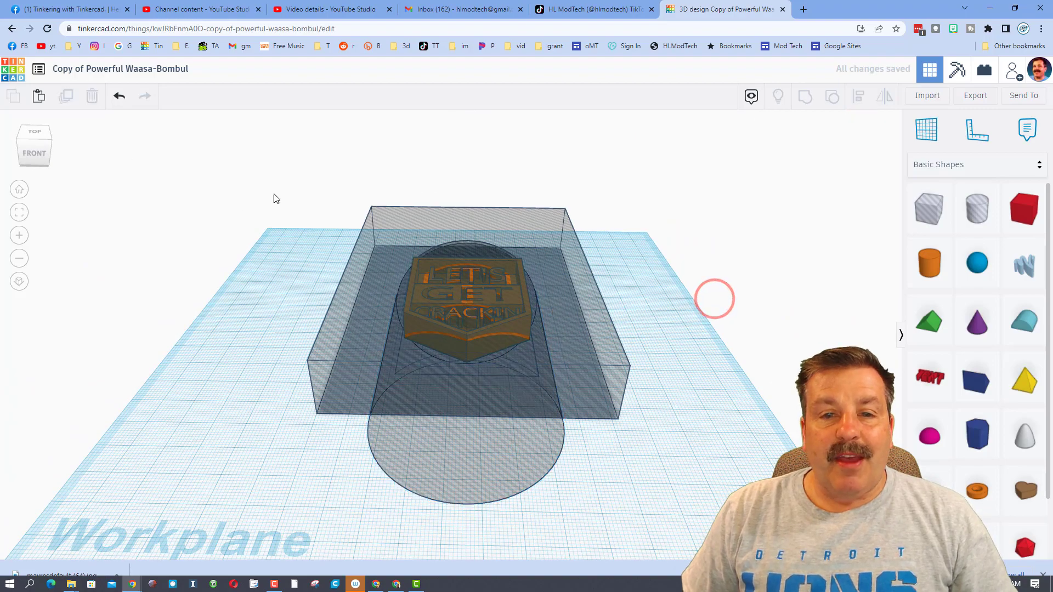
Group the badge with the box hole and the inner cylinder hole to cut it into a curved shell.
{"action": "left_click_drag", "start_coordinate": [502, 412], "coordinate": [587, 478]}
{"action": "key", "text": "ctrl+g"}
{"action": "scroll", "coordinate": [743, 299], "scroll_direction": "up", "scroll_amount": 3}
{"action": "right_click_drag", "start_coordinate": [743, 299], "coordinate": [719, 300]}
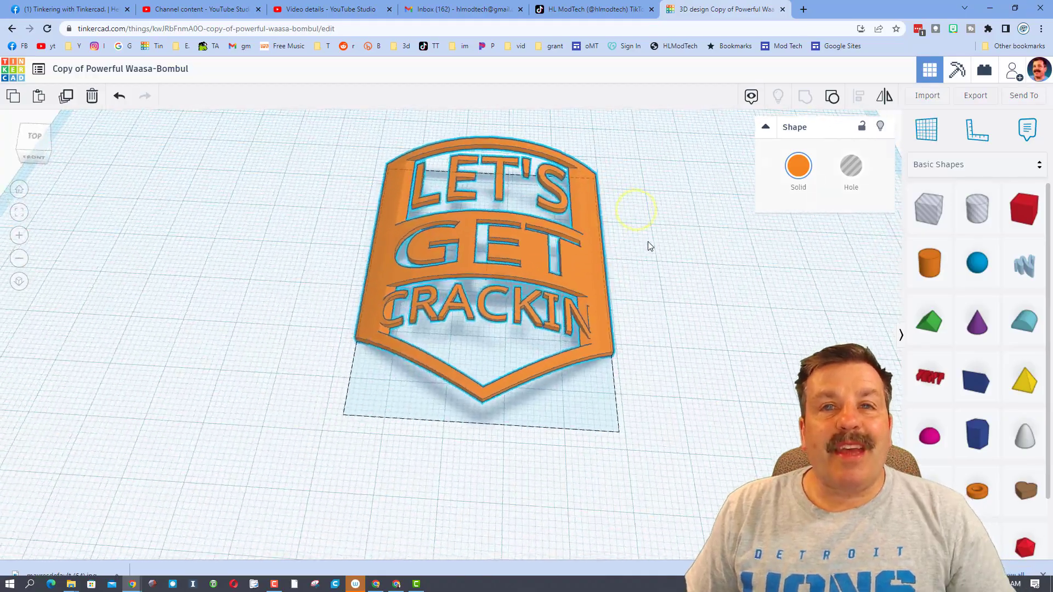
Examine the curved badge and its lettering from above and from the underside.
{"action": "right_click_drag", "start_coordinate": [648, 246], "coordinate": [620, 198]}
{"action": "scroll", "coordinate": [625, 323], "scroll_direction": "up", "scroll_amount": 3}
{"action": "right_click_drag", "start_coordinate": [627, 312], "coordinate": [629, 334]}
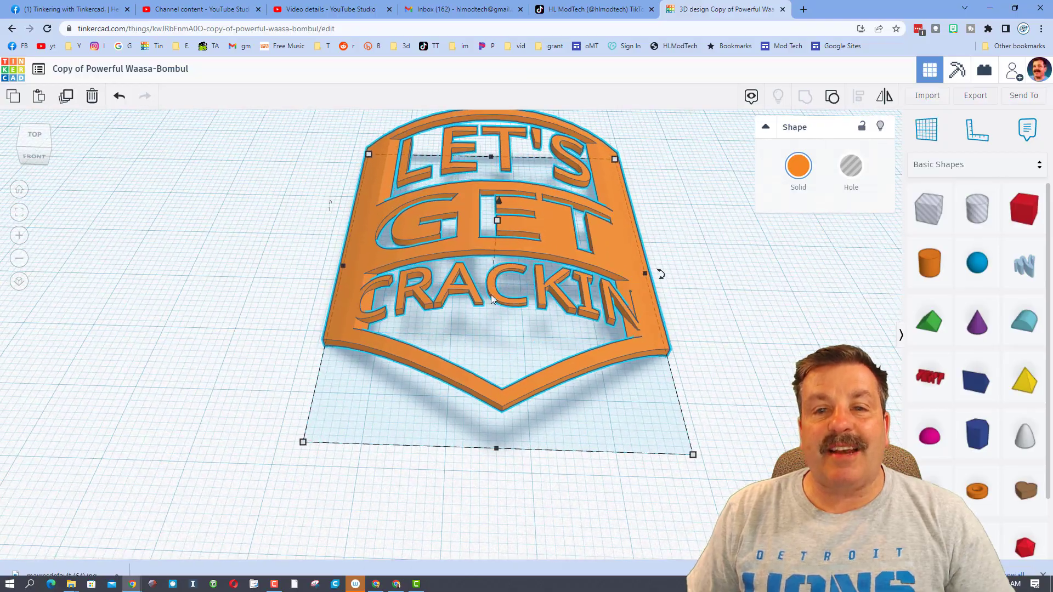
{"action": "right_click_drag", "start_coordinate": [562, 303], "coordinate": [421, 267]}
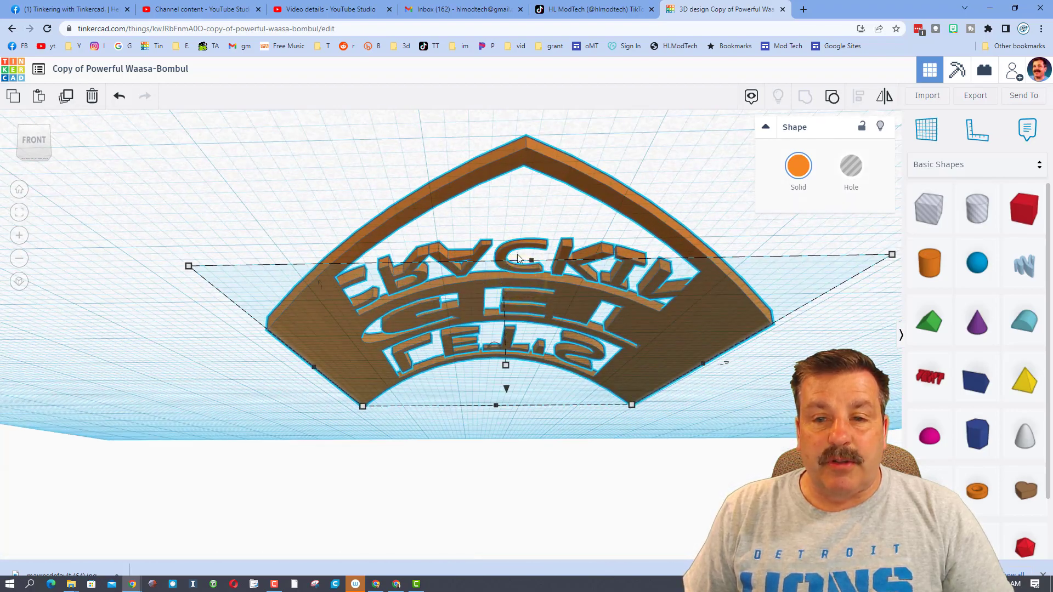
{"action": "right_click_drag", "start_coordinate": [518, 255], "coordinate": [568, 285]}
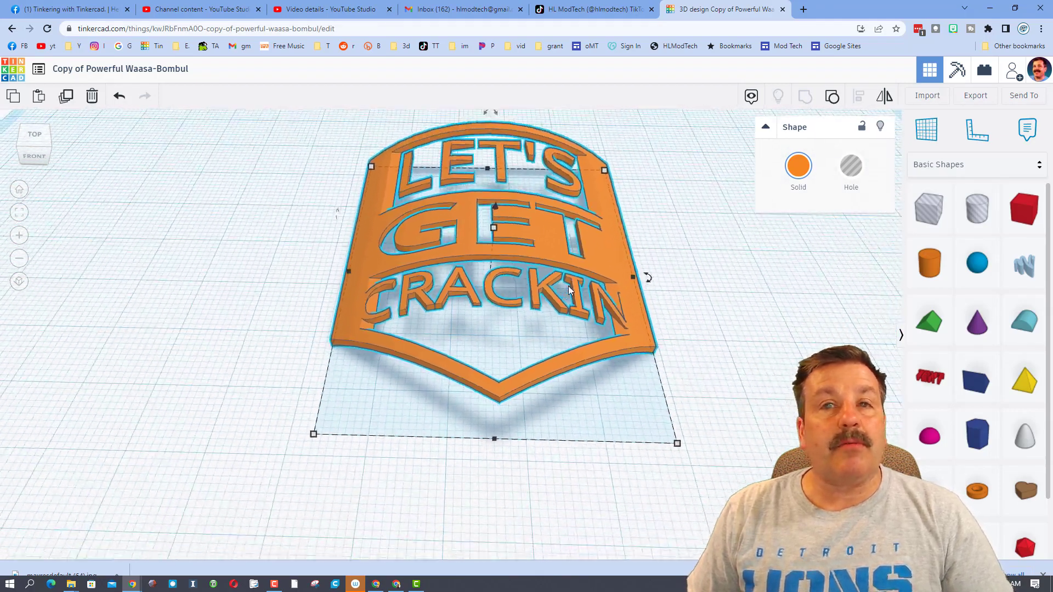
{"action": "scroll", "coordinate": [568, 285], "scroll_direction": "down", "scroll_amount": 2}
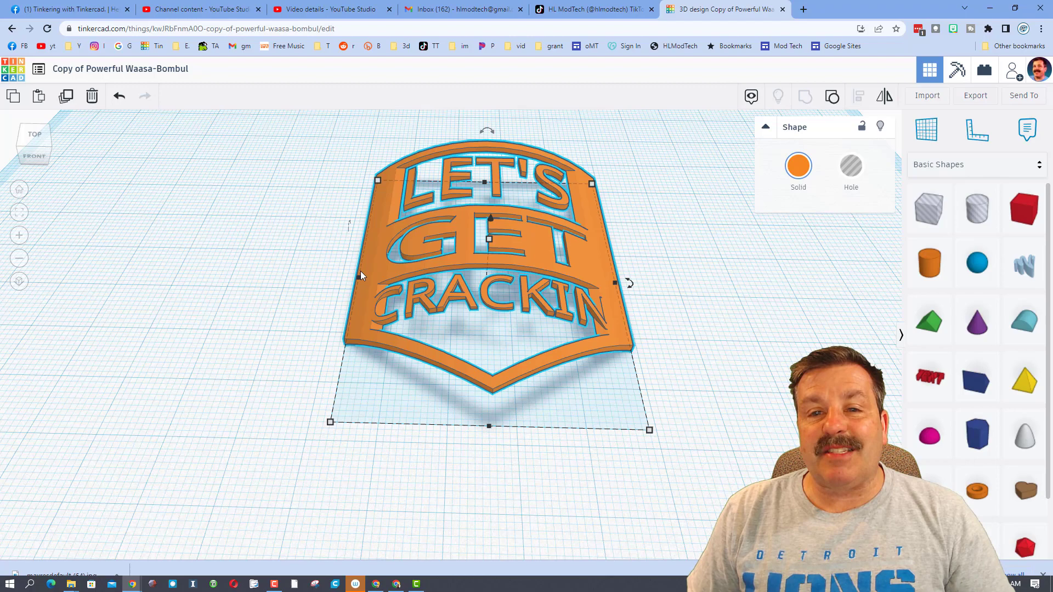
Duplicate the curved badge and place the copy beside the original on its left.
{"action": "right_click_drag", "start_coordinate": [454, 287], "coordinate": [499, 370]}
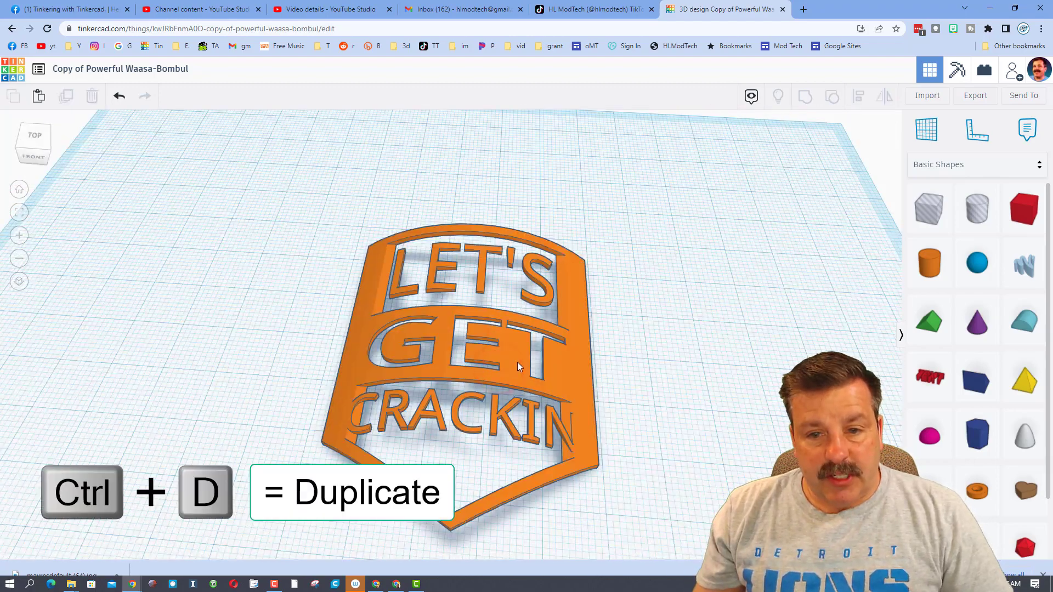
{"action": "left_click", "coordinate": [517, 362]}
{"action": "key", "text": "ctrl+d"}
{"action": "left_click_drag", "start_coordinate": [517, 362], "coordinate": [223, 313]}
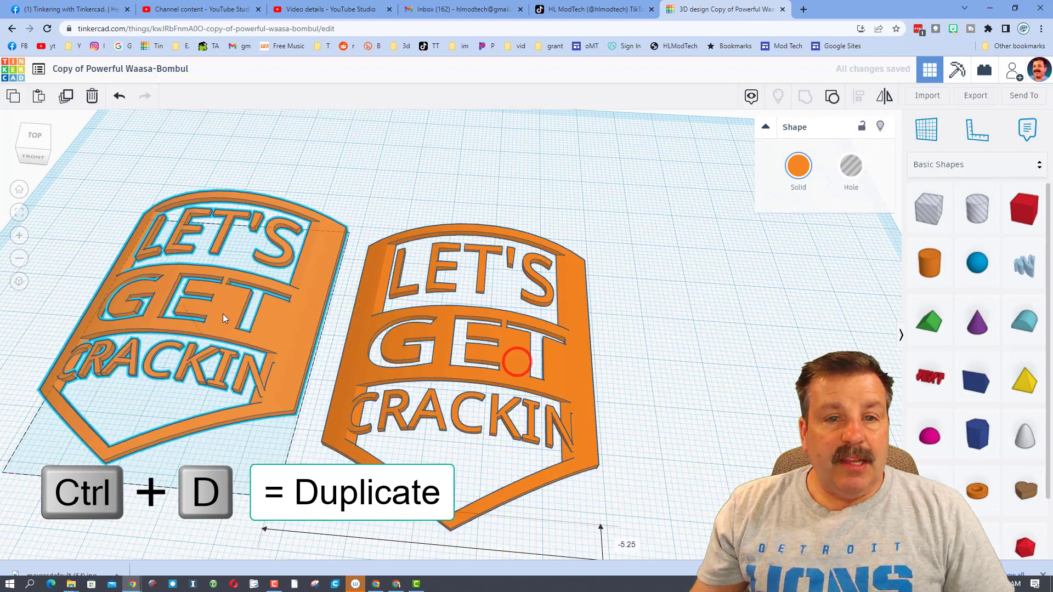
Ungroup the left curved copy into its badge and holes, and hide its box hole.
{"action": "right_click_drag", "start_coordinate": [226, 406], "coordinate": [382, 323]}
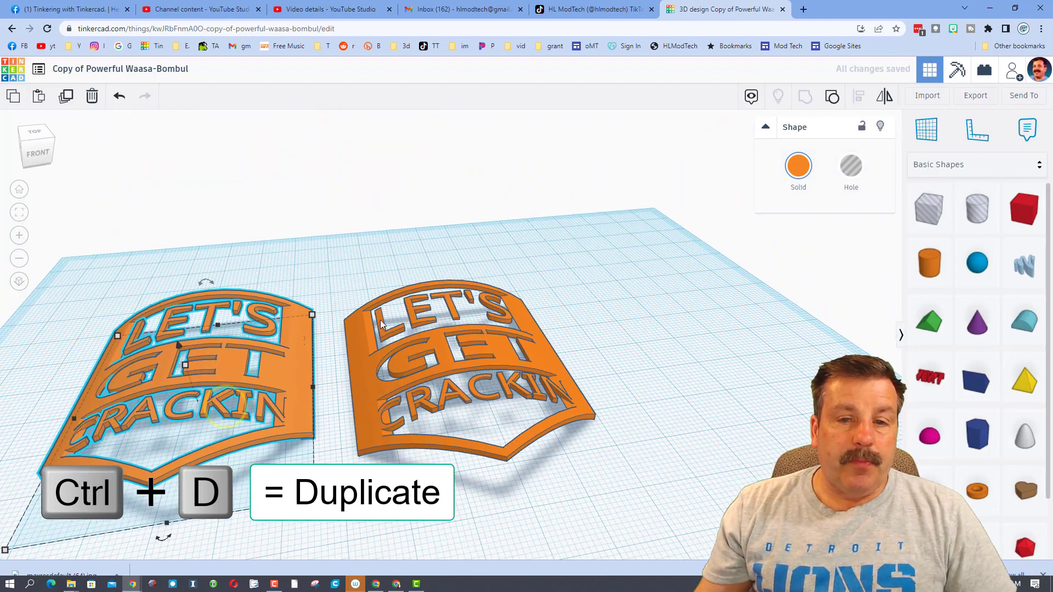
{"action": "left_click", "coordinate": [831, 97]}
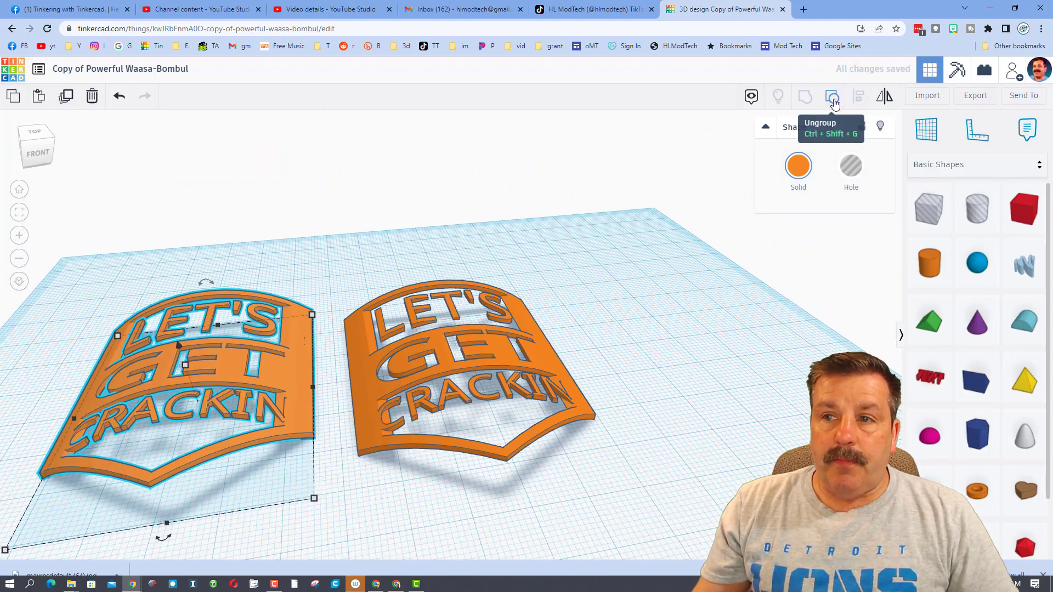
{"action": "scroll", "coordinate": [475, 285], "scroll_direction": "down", "scroll_amount": 2}
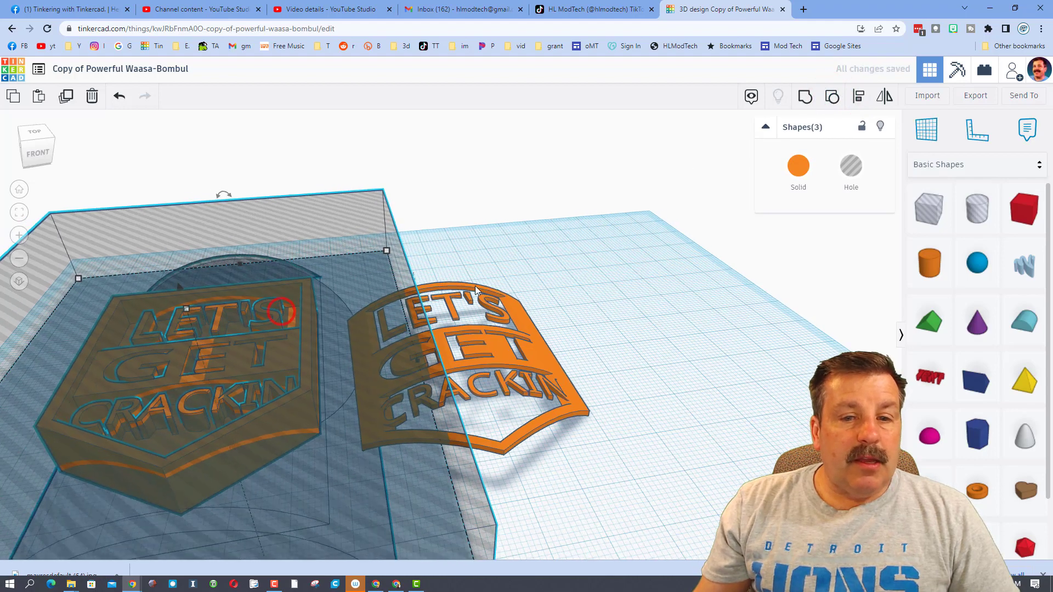
{"action": "left_click", "coordinate": [546, 223]}
{"action": "left_click", "coordinate": [376, 266]}
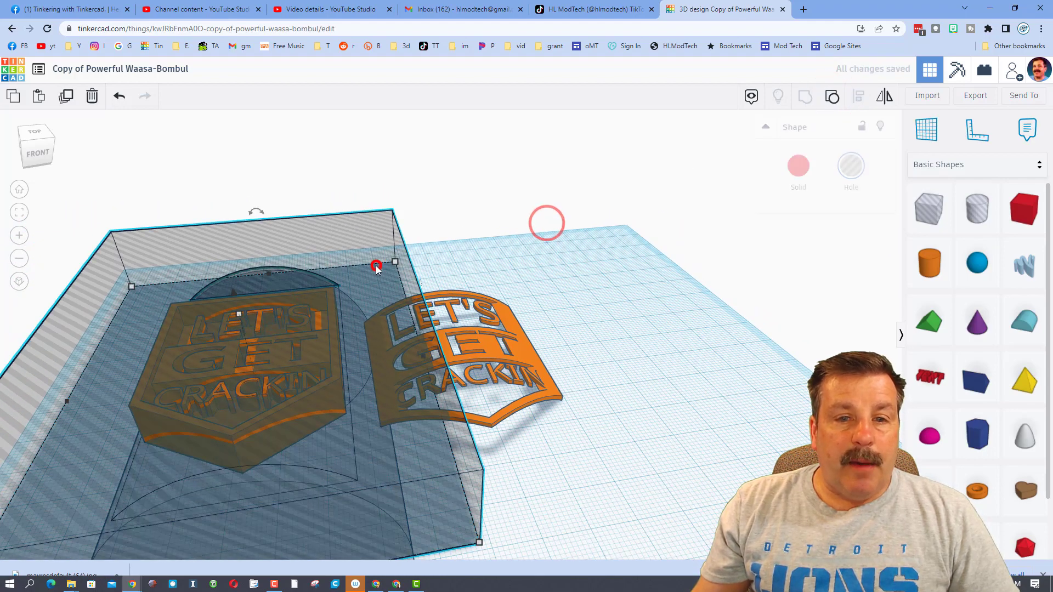
{"action": "left_click", "coordinate": [877, 127]}
{"action": "right_click_drag", "start_coordinate": [319, 365], "coordinate": [293, 375]}
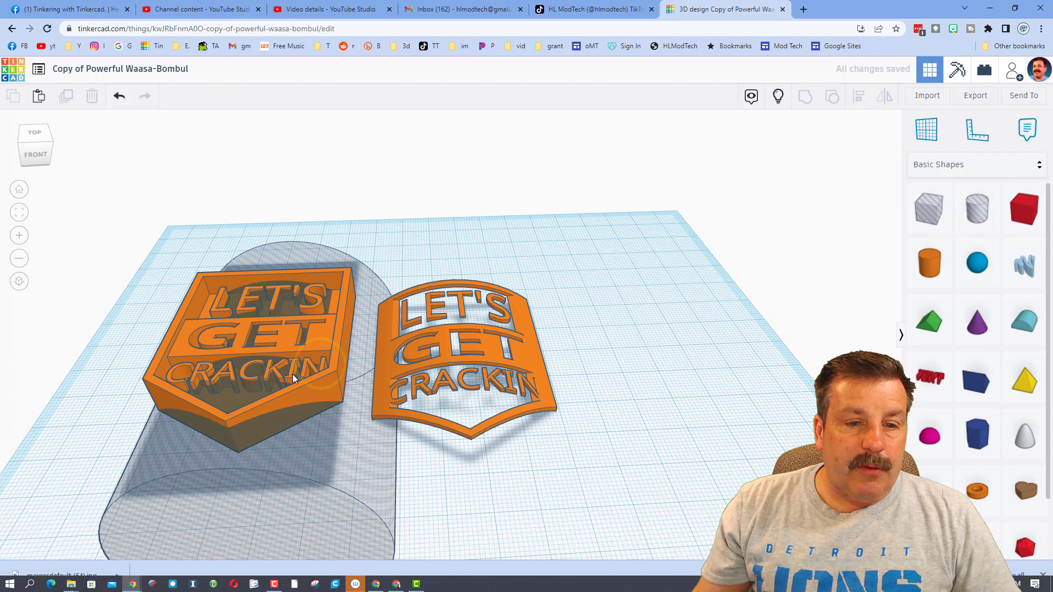
Ungroup the copied badge into its separate shapes and delete its GET lettering.
{"action": "left_click", "coordinate": [294, 378]}
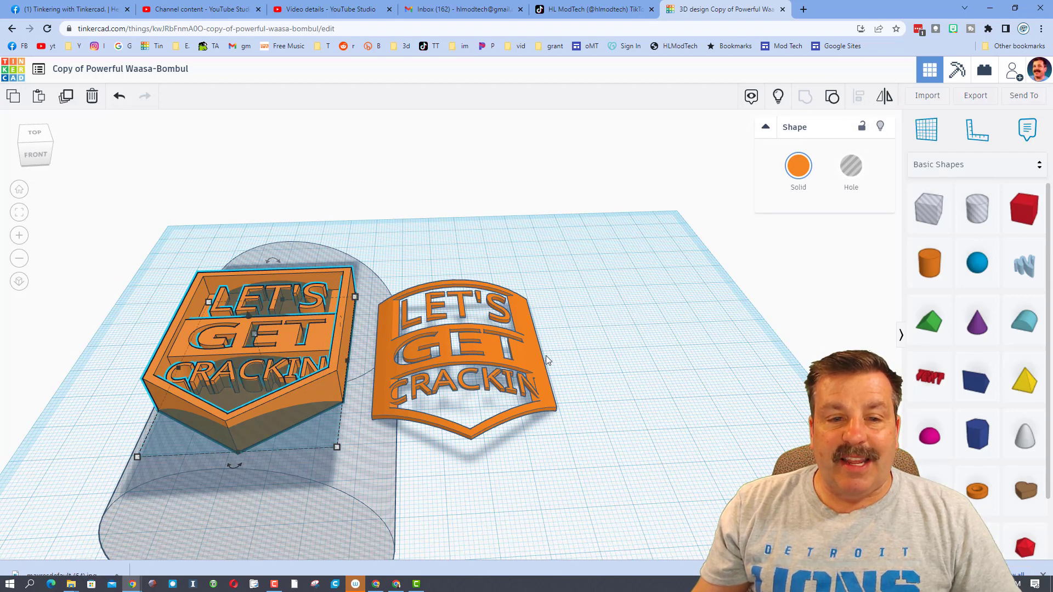
{"action": "left_click", "coordinate": [832, 98]}
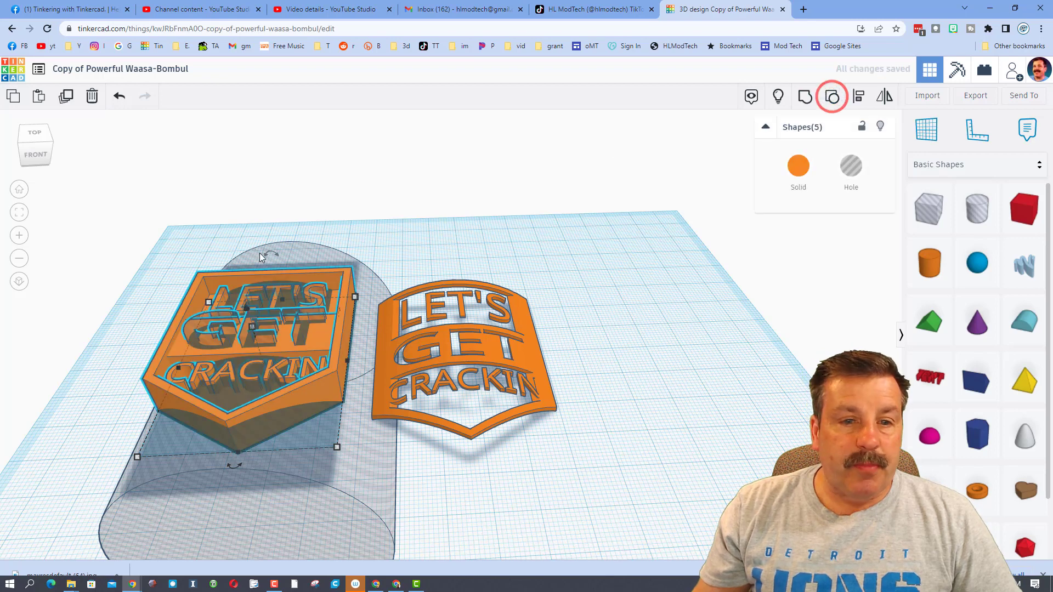
{"action": "left_click", "coordinate": [391, 219]}
{"action": "left_click", "coordinate": [290, 334]}
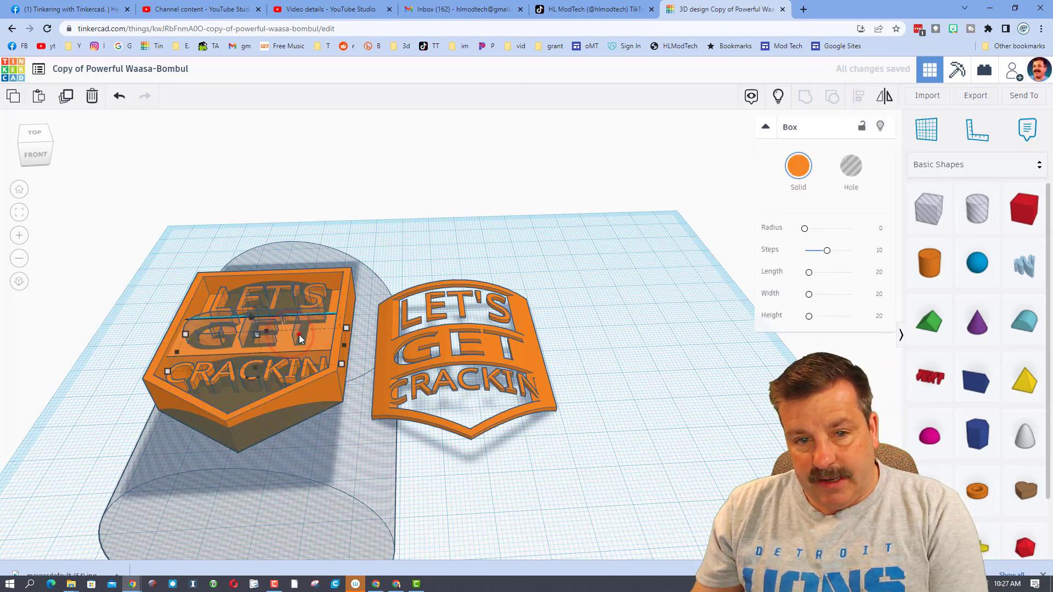
{"action": "left_click", "coordinate": [299, 335]}
{"action": "key", "text": "Delete"}
Delete the LET'S and CRACKIN text and the crossbar from the copy, and hide its cylinder hole.
{"action": "left_click", "coordinate": [290, 301]}
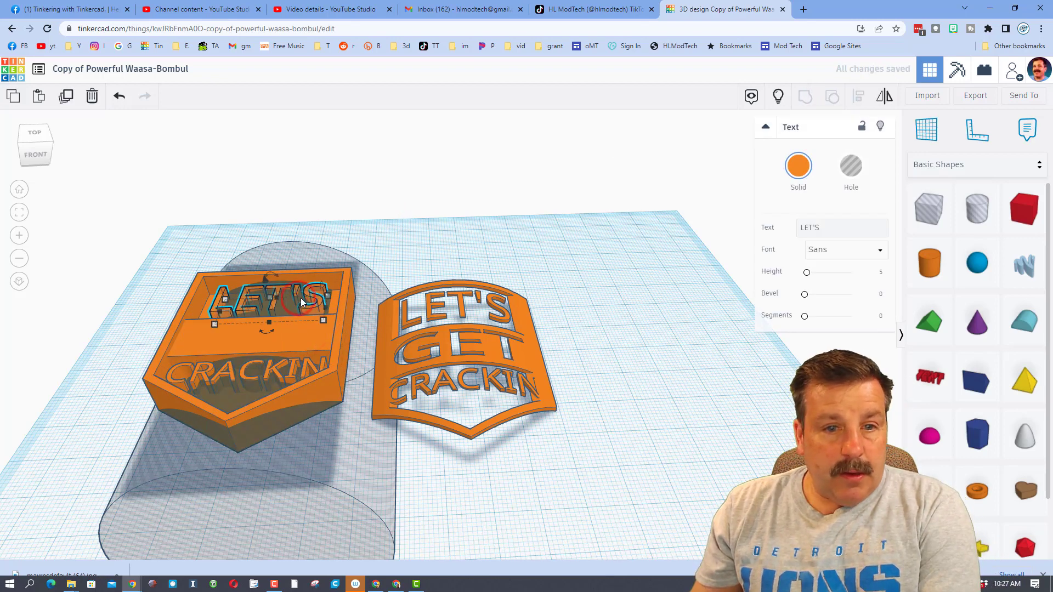
{"action": "left_click", "coordinate": [313, 308]}
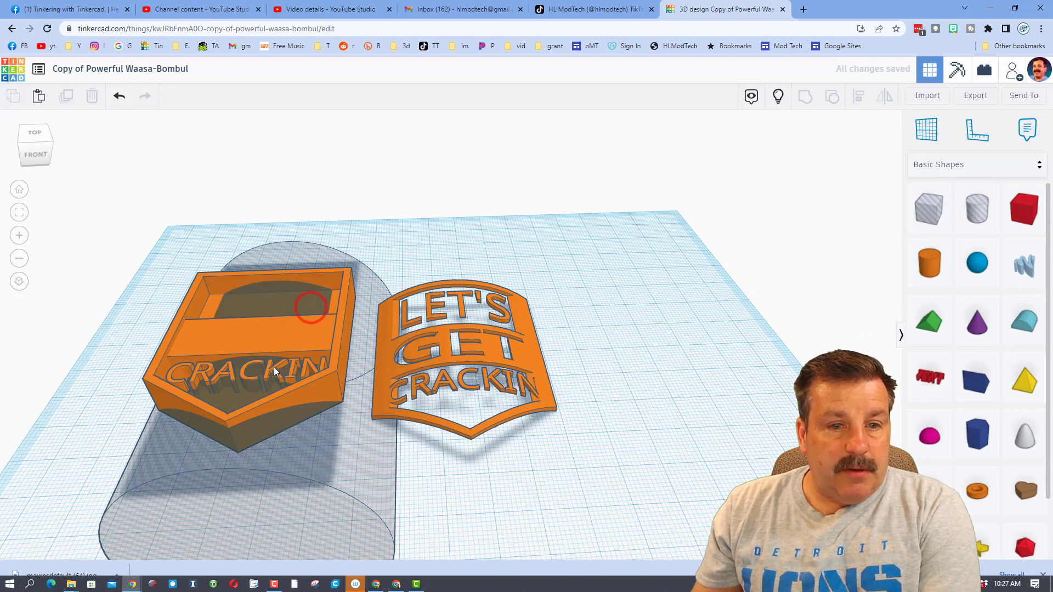
{"action": "left_click", "coordinate": [291, 373]}
{"action": "key", "text": "Delete"}
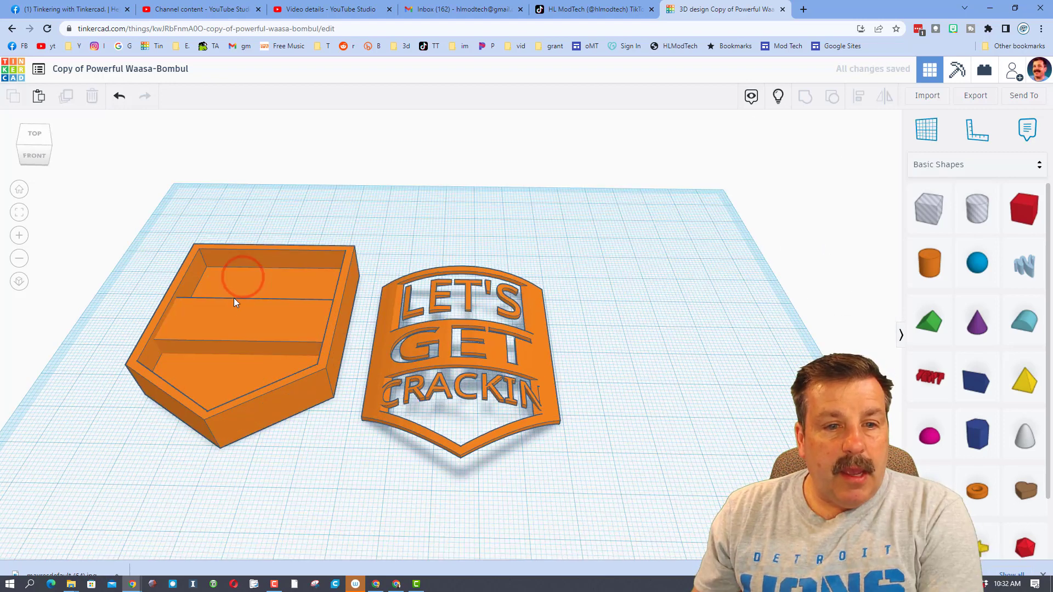
{"action": "left_click", "coordinate": [235, 317]}
{"action": "key", "text": "Delete"}
Ungroup the empty shield tray and raise its inner hole about 5.6 mm, to 10 mm above the workplane.
{"action": "left_click", "coordinate": [237, 338]}
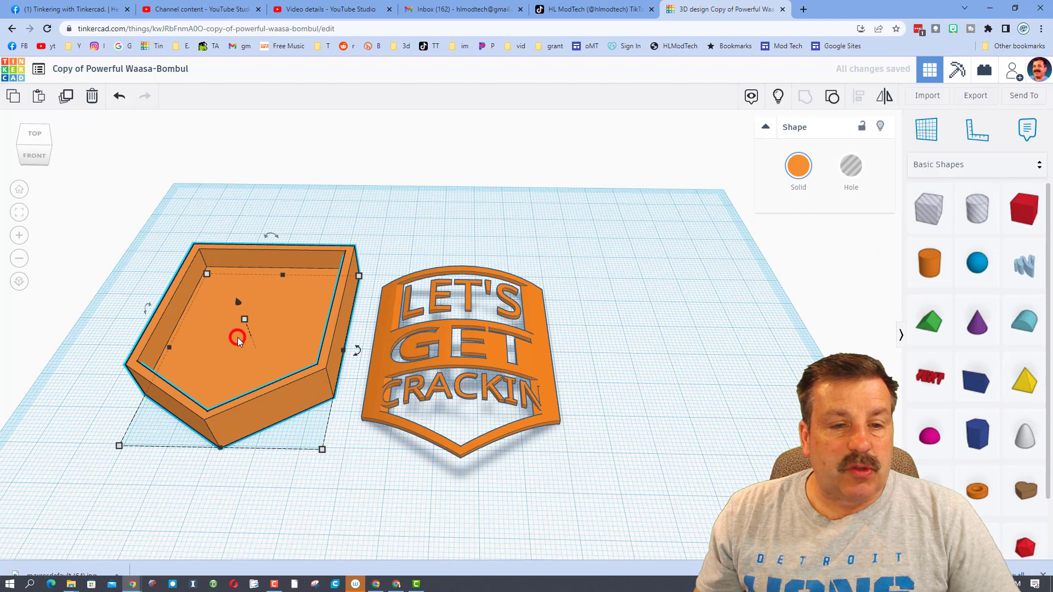
{"action": "left_click", "coordinate": [833, 97]}
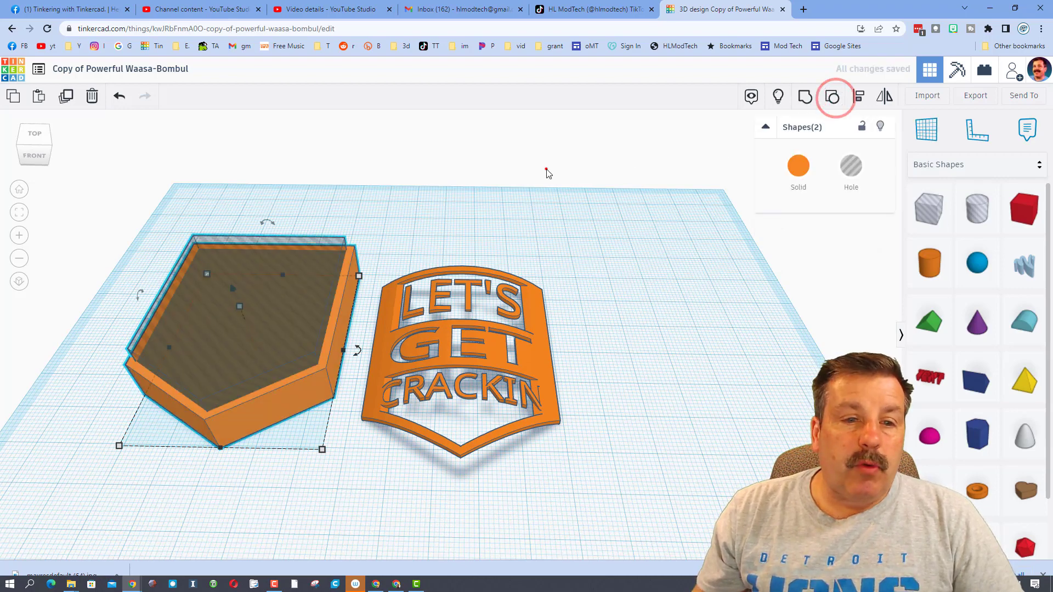
{"action": "left_click", "coordinate": [545, 169]}
{"action": "left_click", "coordinate": [254, 285]}
{"action": "right_click_drag", "start_coordinate": [254, 285], "coordinate": [268, 240]}
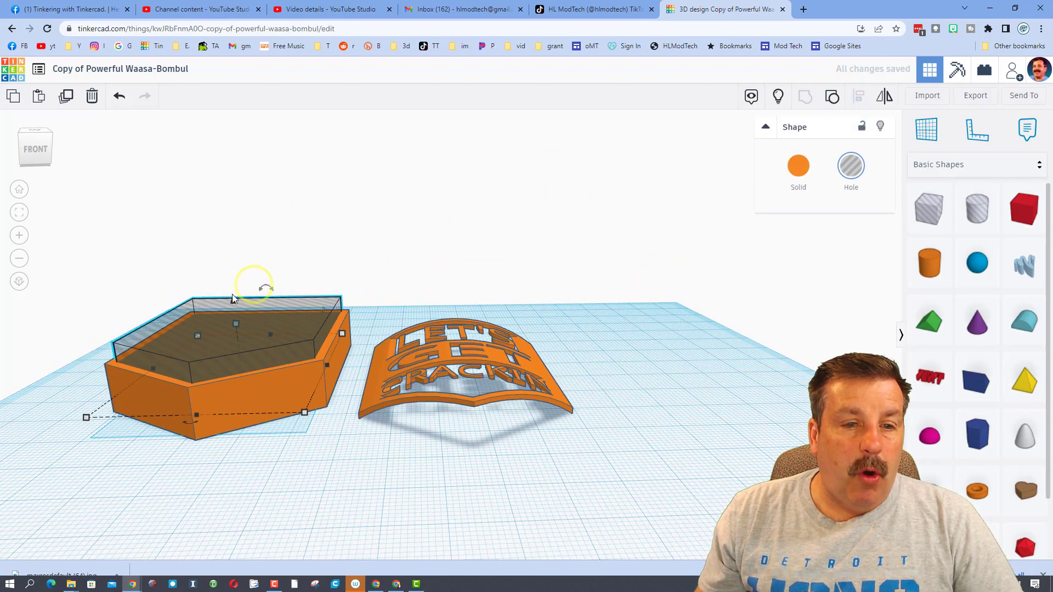
{"action": "left_click_drag", "start_coordinate": [232, 296], "coordinate": [249, 277]}
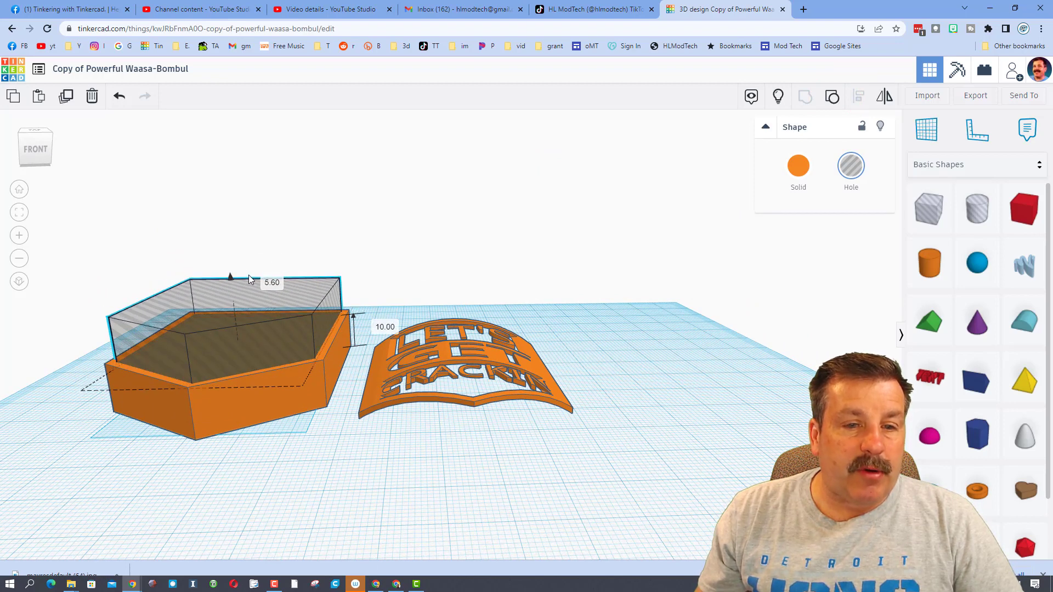
Group the raised hole with the solid shield body again.
{"action": "left_click", "coordinate": [285, 227]}
{"action": "left_click_drag", "start_coordinate": [239, 419], "coordinate": [239, 418]}
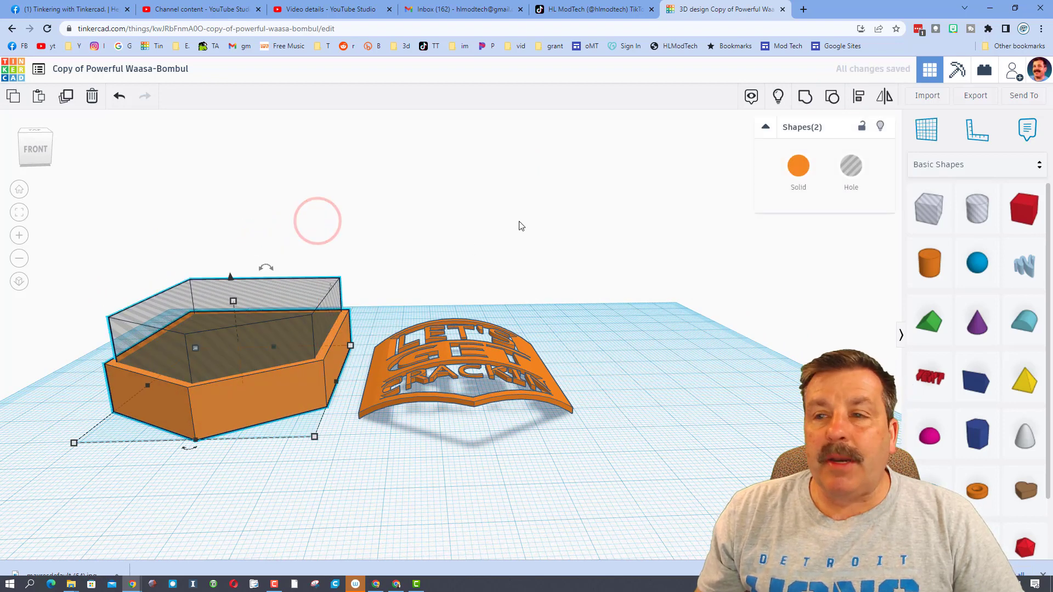
{"action": "left_click", "coordinate": [804, 97]}
{"action": "right_click_drag", "start_coordinate": [462, 200], "coordinate": [449, 241]}
{"action": "right_click_drag", "start_coordinate": [475, 332], "coordinate": [461, 247]}
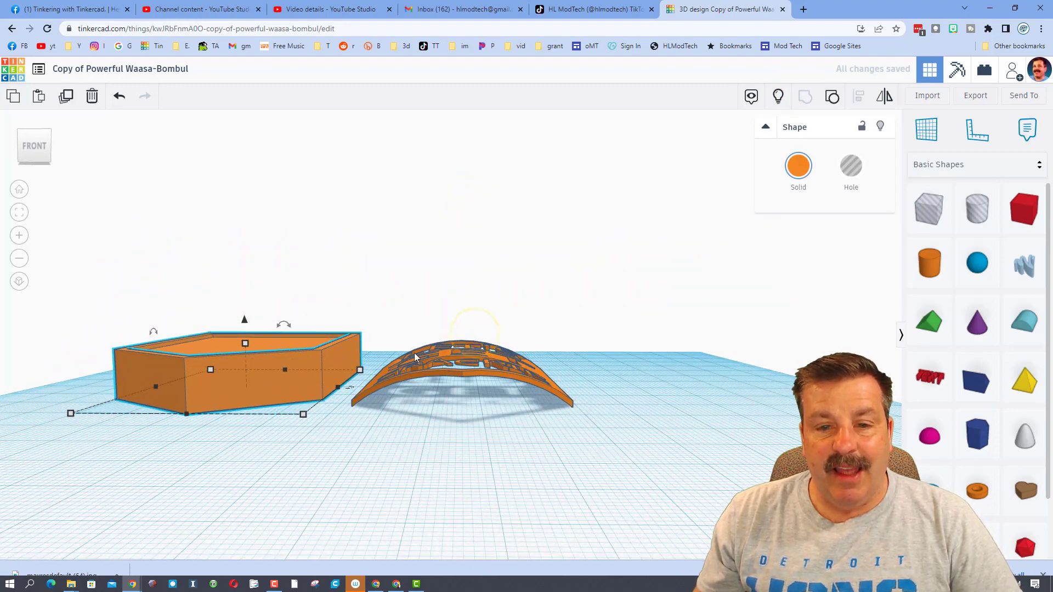
{"action": "right_click_drag", "start_coordinate": [436, 288], "coordinate": [636, 157]}
Show all hidden shapes and group the blank shield with the box and cylinder holes to cut a solid curved shell.
{"action": "left_click", "coordinate": [779, 96]}
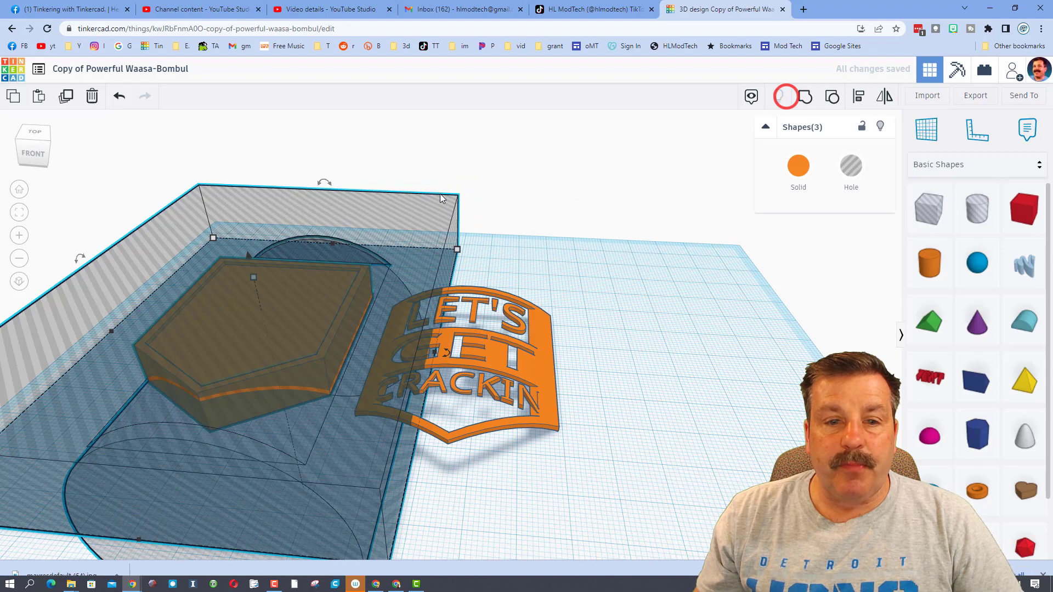
{"action": "right_click_drag", "start_coordinate": [464, 158], "coordinate": [274, 195]}
{"action": "left_click_drag", "start_coordinate": [285, 187], "coordinate": [243, 387]}
{"action": "left_click", "coordinate": [796, 100]}
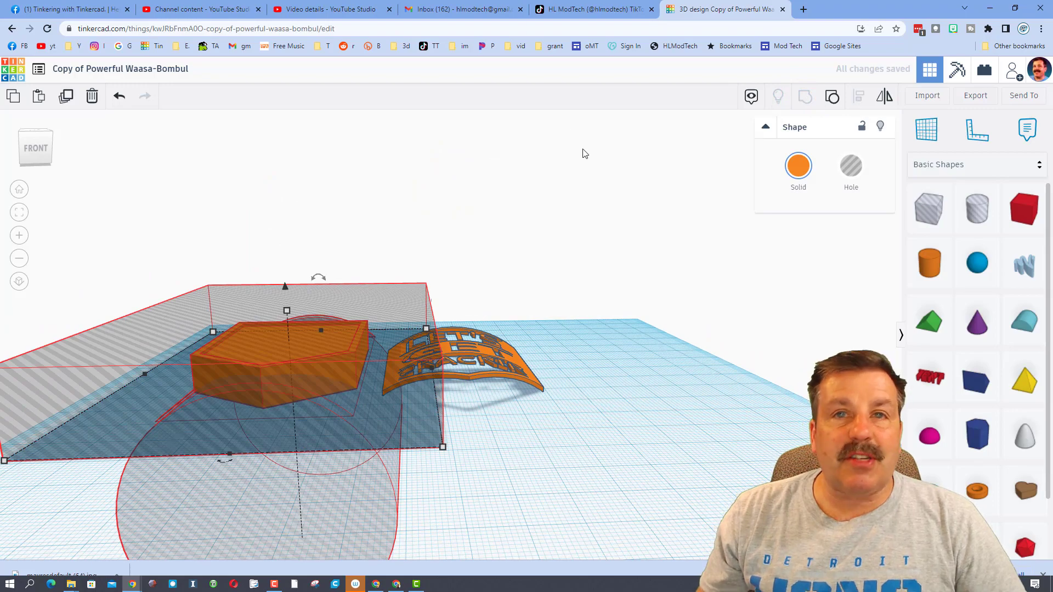
{"action": "right_click_drag", "start_coordinate": [582, 150], "coordinate": [551, 174]}
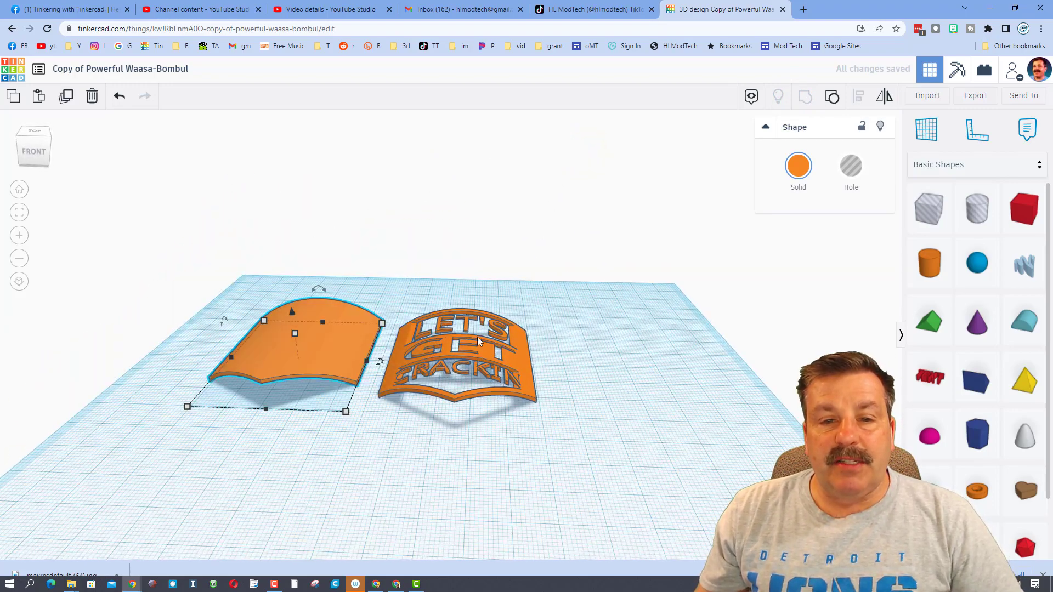
Align the solid curved shell to the lettered badge, centred in both horizontal directions with the badge as the fixed reference.
{"action": "right_click_drag", "start_coordinate": [477, 337], "coordinate": [399, 297]}
{"action": "left_click", "coordinate": [399, 248]}
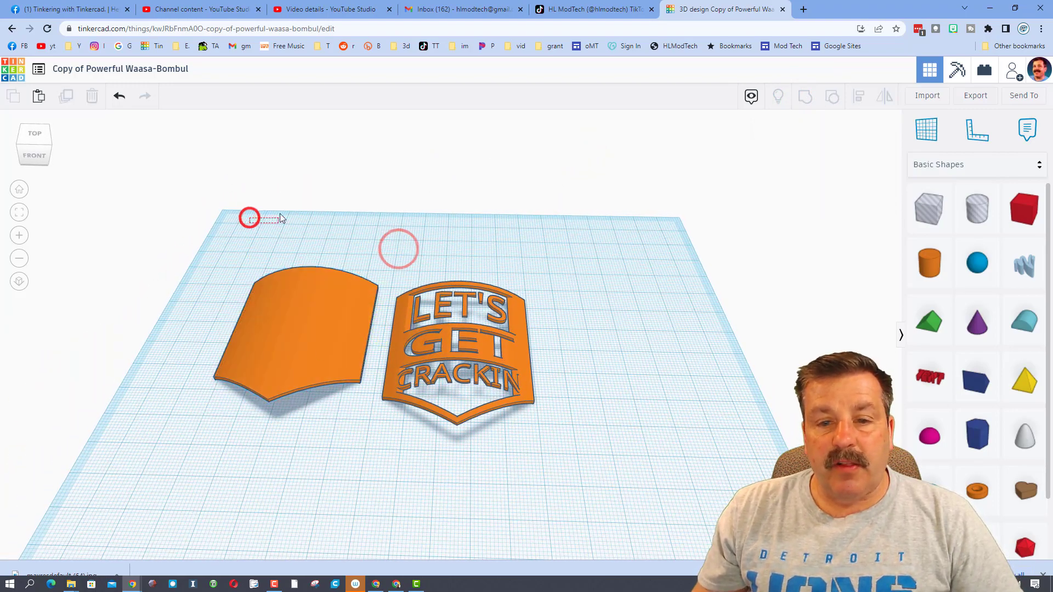
{"action": "left_click_drag", "start_coordinate": [485, 422], "coordinate": [488, 424]}
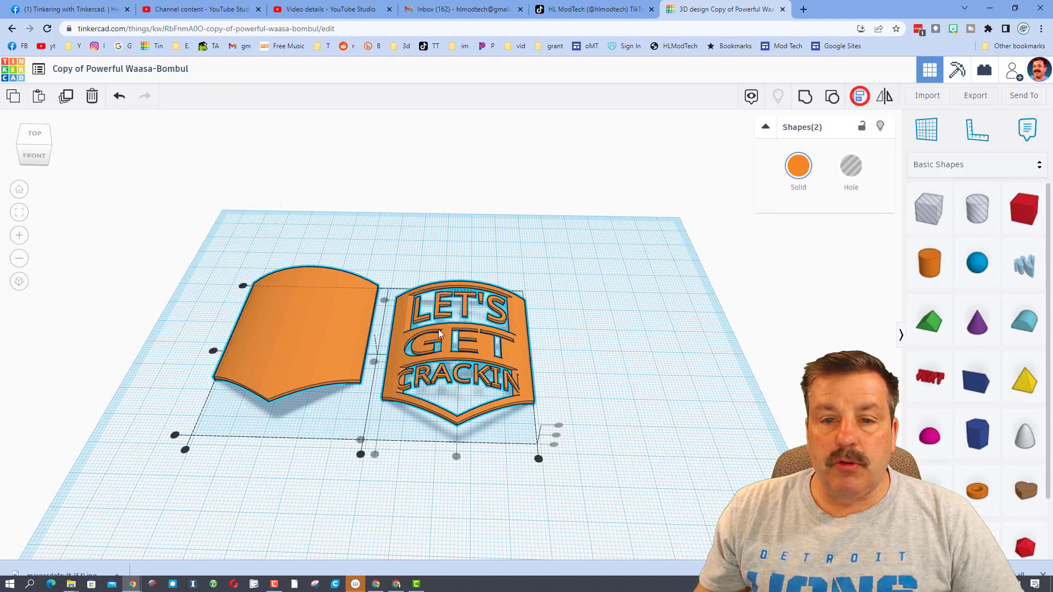
{"action": "left_click", "coordinate": [516, 350]}
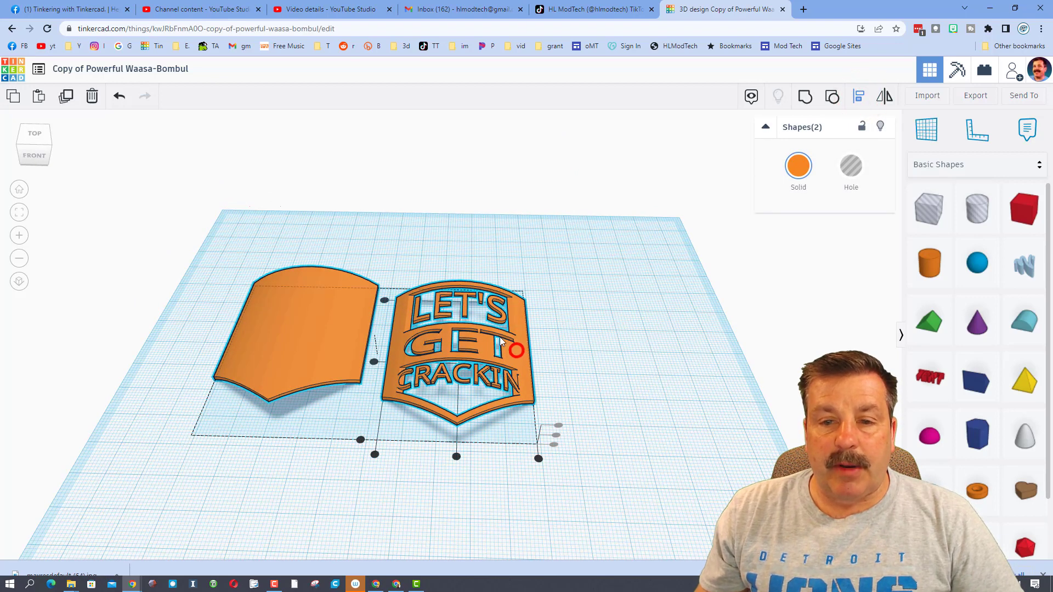
{"action": "left_click", "coordinate": [376, 362]}
{"action": "left_click", "coordinate": [456, 457]}
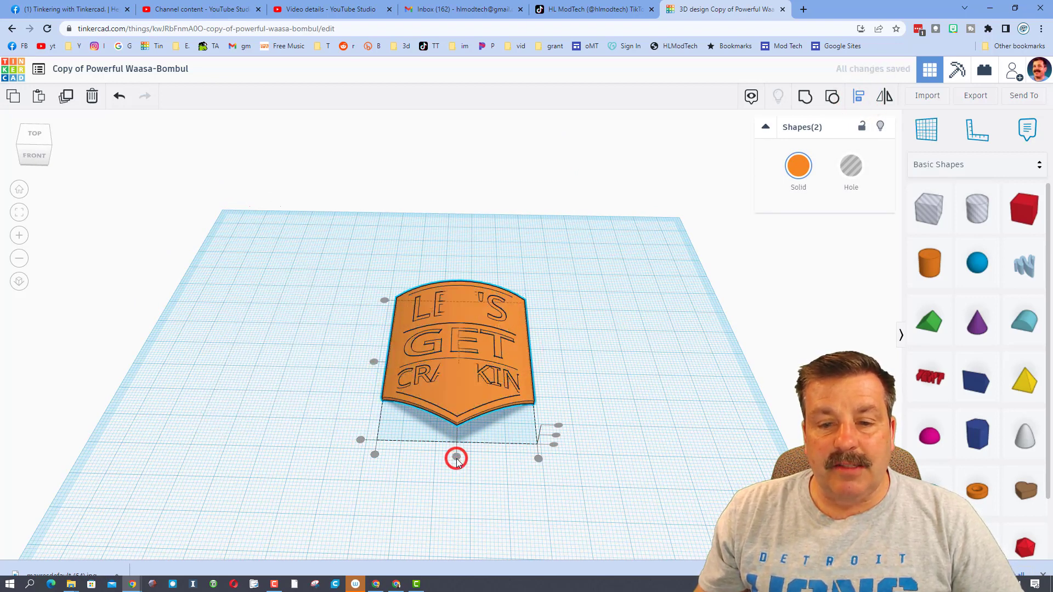
{"action": "left_click", "coordinate": [527, 421]}
Lower the solid curved shell slightly so it sits beneath the lettered badge as a backing.
{"action": "left_click", "coordinate": [462, 390]}
{"action": "right_click_drag", "start_coordinate": [469, 400], "coordinate": [476, 364]}
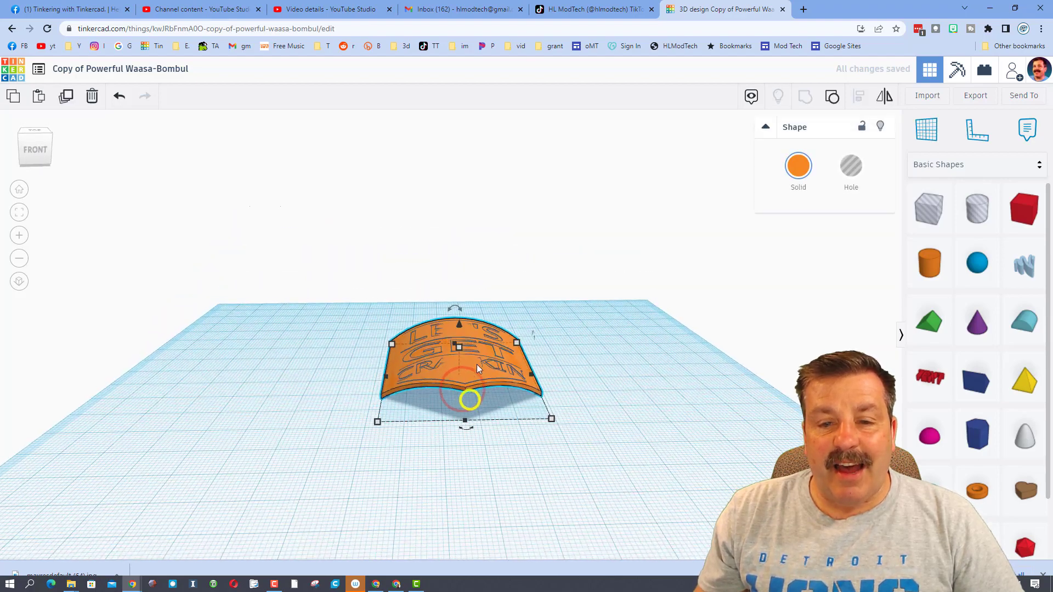
{"action": "scroll", "coordinate": [476, 364], "scroll_direction": "up", "scroll_amount": 2}
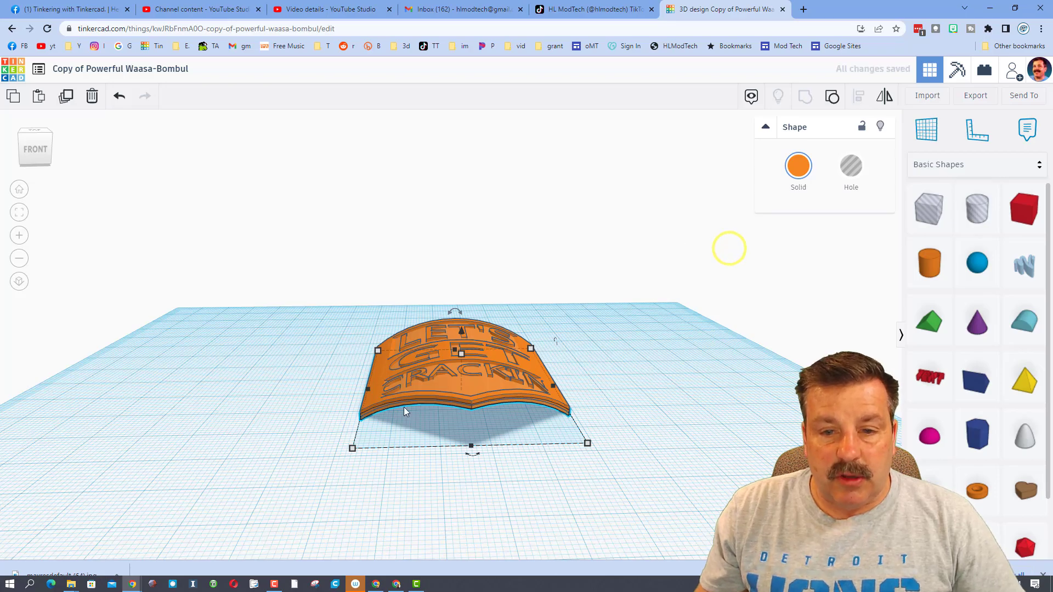
{"action": "right_click_drag", "start_coordinate": [403, 407], "coordinate": [430, 347]}
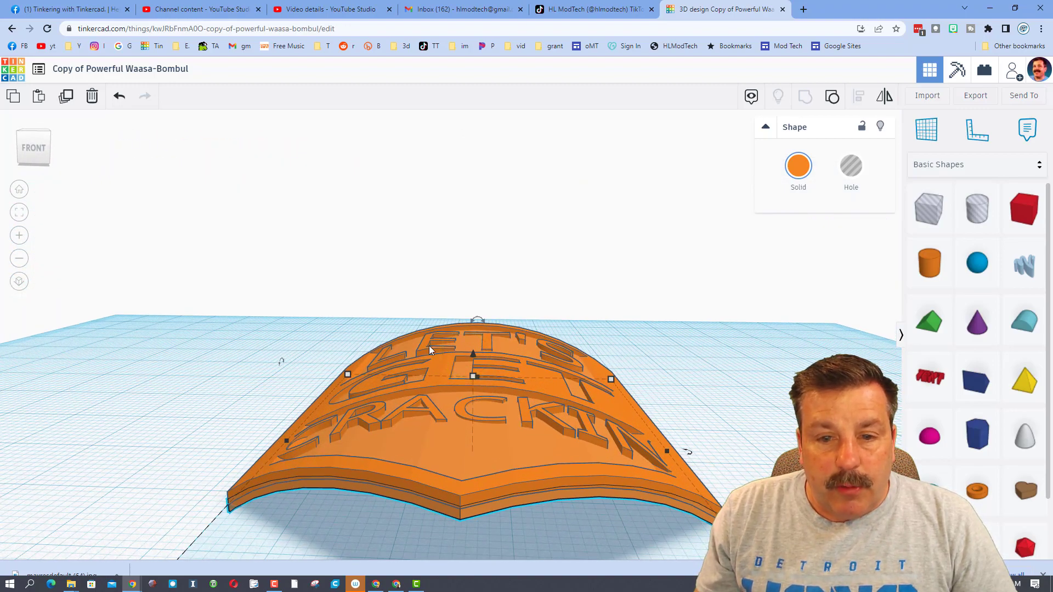
{"action": "right_click_drag", "start_coordinate": [530, 366], "coordinate": [481, 396]}
Hide the solid backing shell beneath the lettered badge.
{"action": "left_click", "coordinate": [663, 422]}
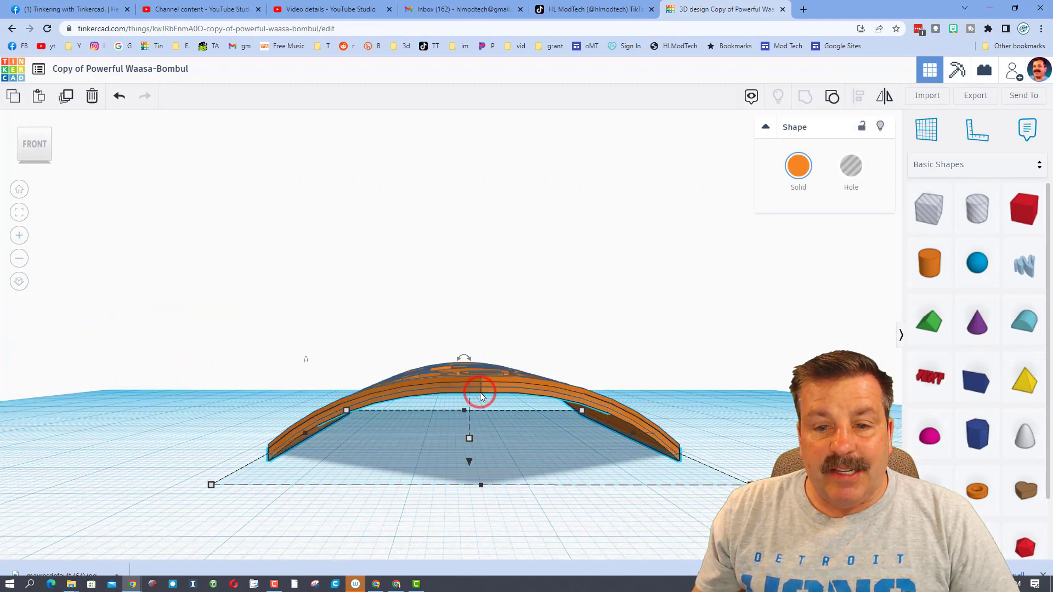
{"action": "left_click", "coordinate": [859, 129]}
{"action": "left_click", "coordinate": [880, 139]}
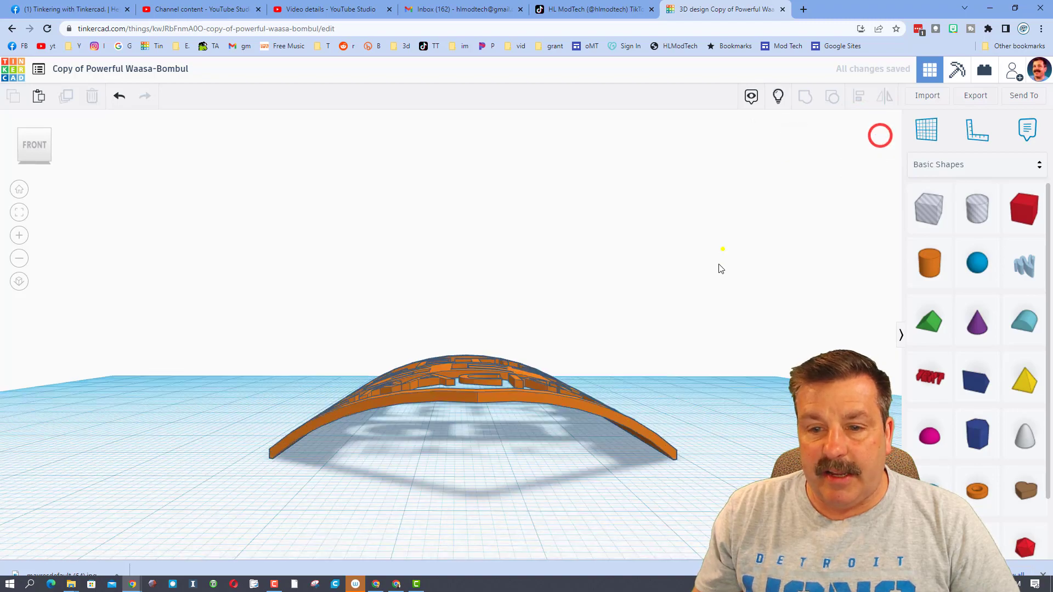
Ungroup the curved lettered badge back into the badge, box hole and cylinder hole.
{"action": "right_click_drag", "start_coordinate": [719, 266], "coordinate": [721, 247]}
{"action": "left_click", "coordinate": [502, 384]}
{"action": "scroll", "coordinate": [698, 246], "scroll_direction": "down", "scroll_amount": 2}
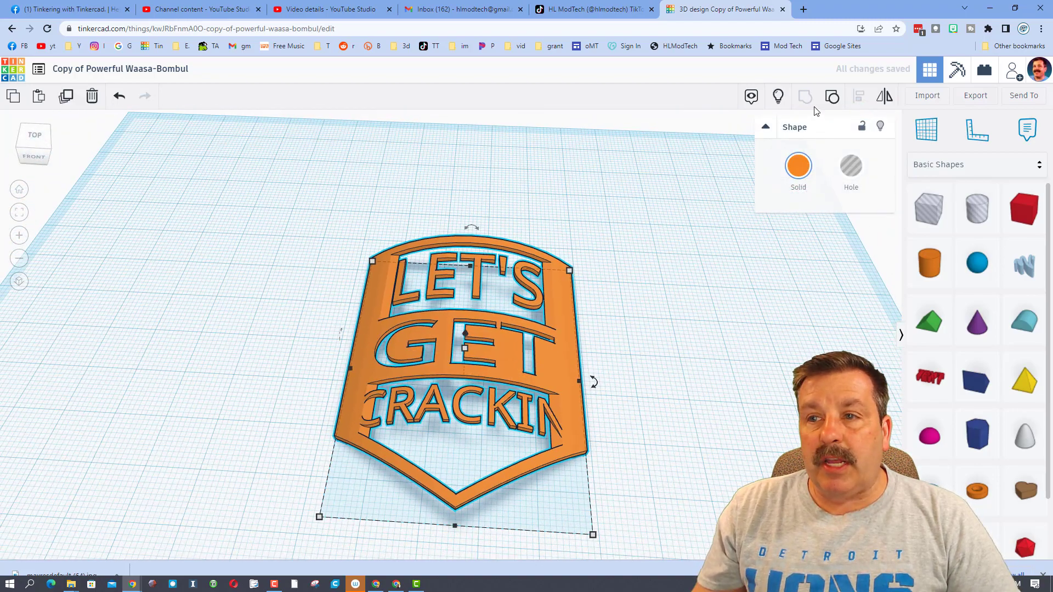
{"action": "left_click", "coordinate": [825, 97]}
{"action": "right_click_drag", "start_coordinate": [588, 393], "coordinate": [610, 350]}
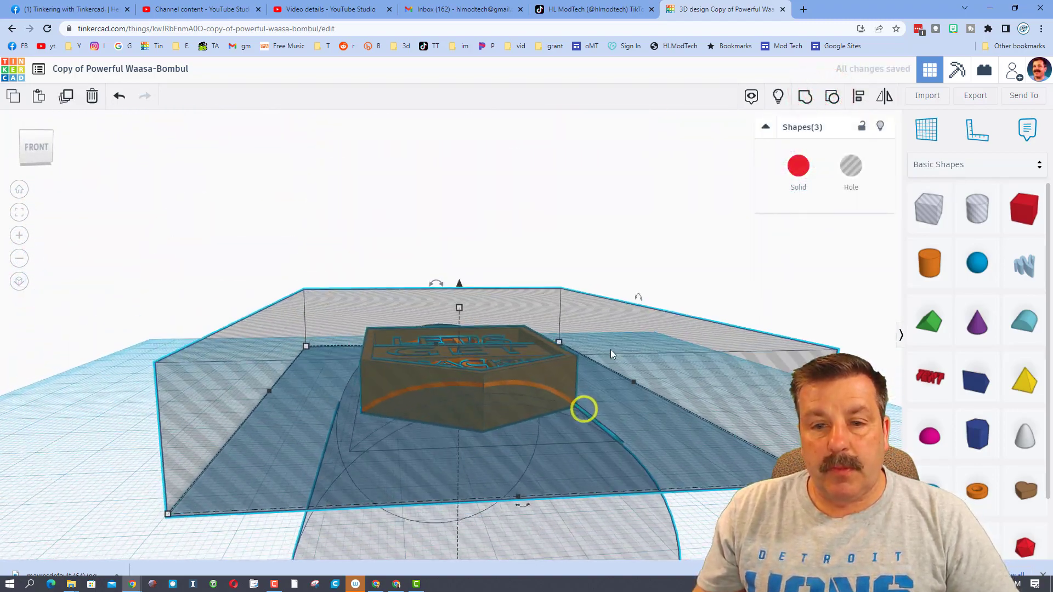
Hide the large box hole and the cylinder hole around the flat lettered badge.
{"action": "left_click", "coordinate": [809, 269]}
{"action": "left_click", "coordinate": [784, 383]}
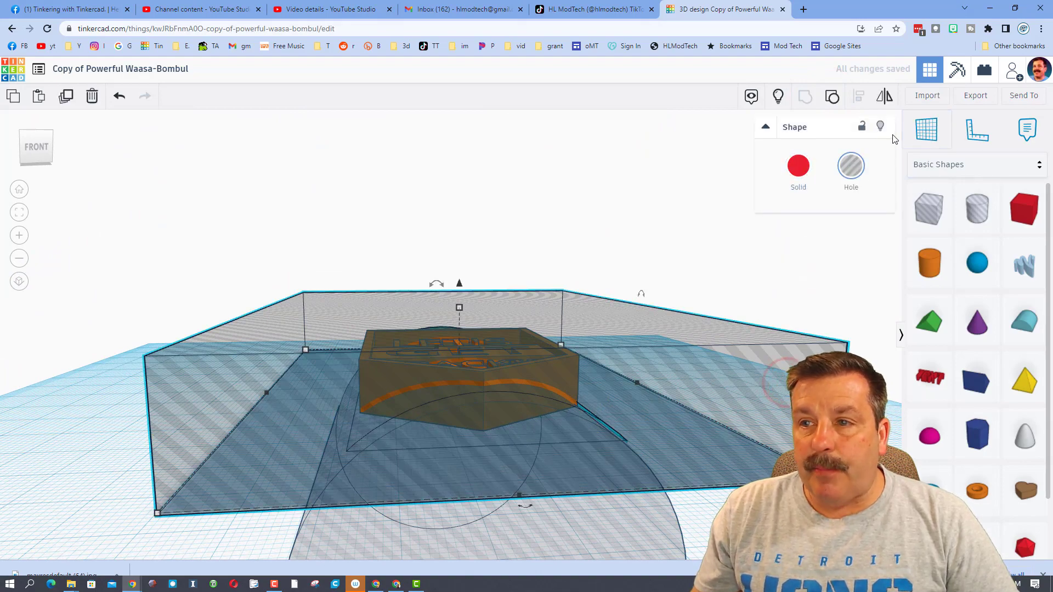
{"action": "left_click", "coordinate": [880, 126]}
{"action": "left_click", "coordinate": [618, 459]}
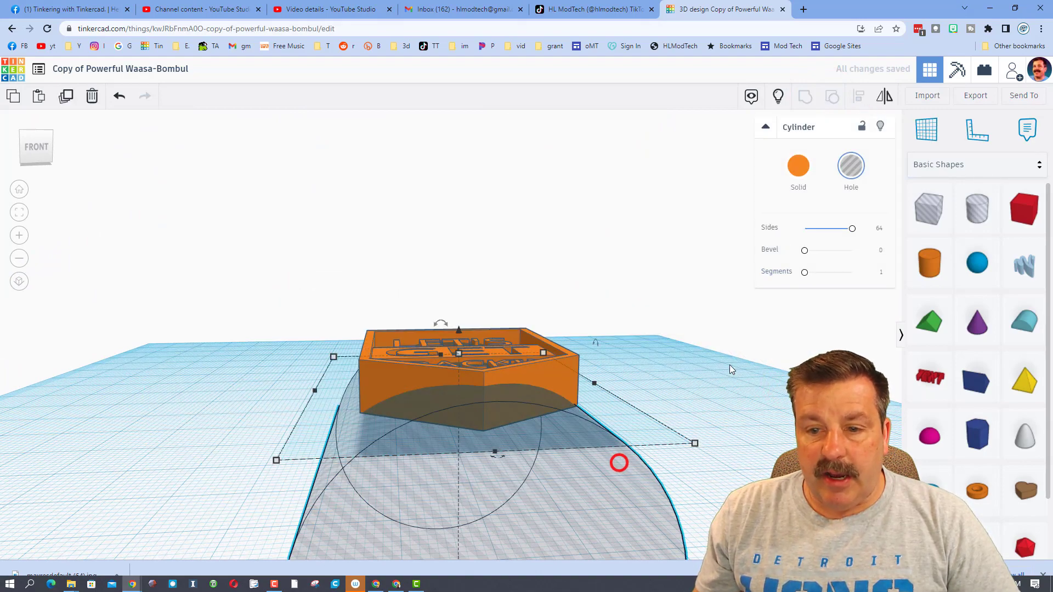
{"action": "left_click", "coordinate": [880, 126]}
Ungroup the flat lettered badge into its frame and separate text parts.
{"action": "left_click", "coordinate": [505, 406]}
{"action": "right_click_drag", "start_coordinate": [679, 245], "coordinate": [644, 362]}
{"action": "left_click", "coordinate": [828, 98]}
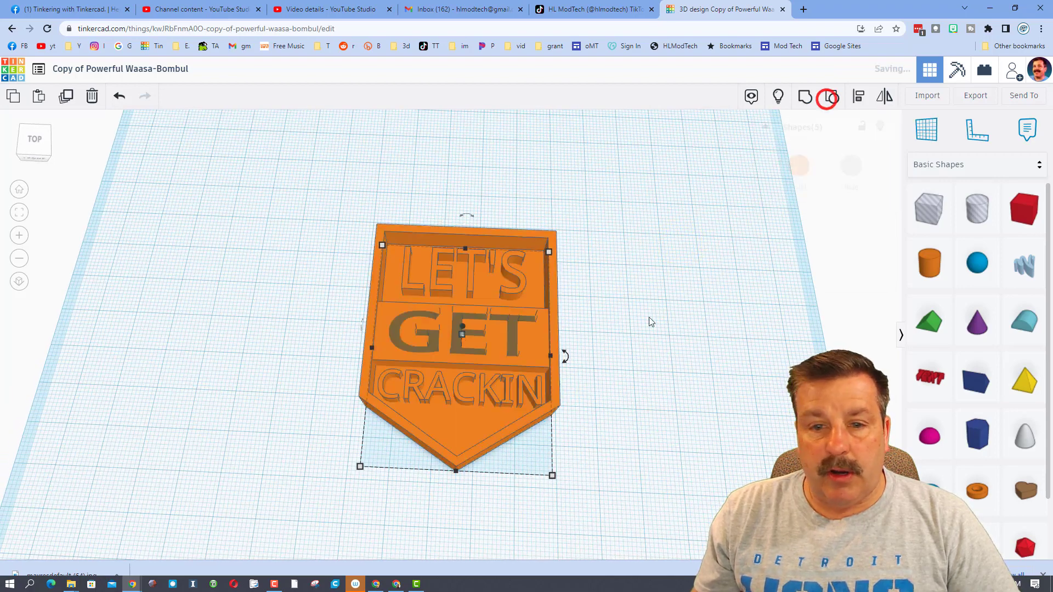
{"action": "left_click", "coordinate": [618, 362]}
{"action": "left_click", "coordinate": [466, 396]}
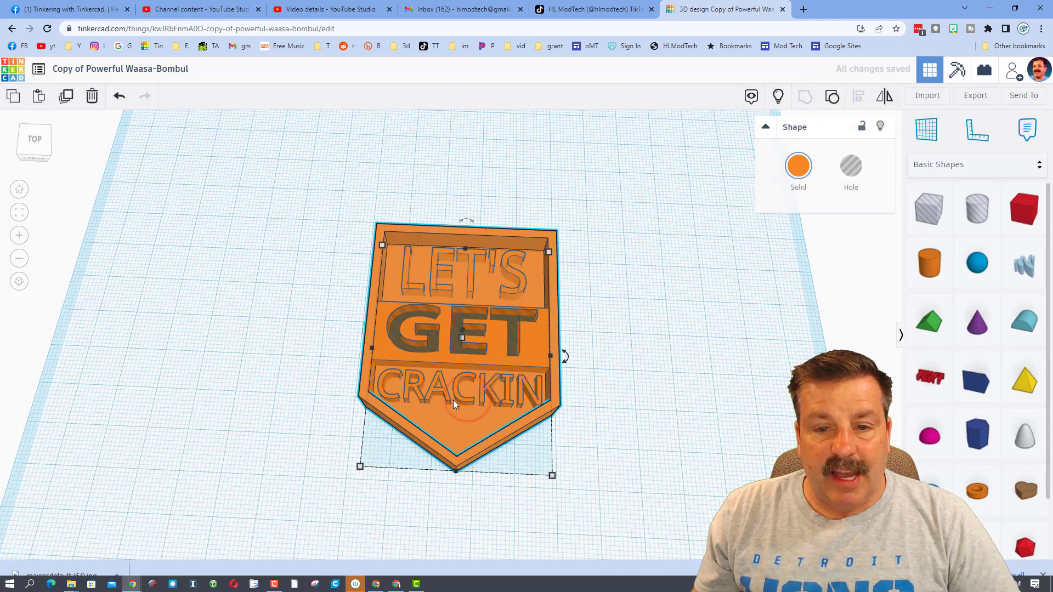
Narrow the CRACKIN text slightly from both sides and increase its height to 6.10 mm.
{"action": "double_click", "coordinate": [454, 397]}
{"action": "left_click_drag", "start_coordinate": [380, 388], "coordinate": [394, 390]}
{"action": "left_click_drag", "start_coordinate": [537, 402], "coordinate": [527, 399]}
{"action": "right_click_drag", "start_coordinate": [581, 320], "coordinate": [554, 329]}
{"action": "left_click_drag", "start_coordinate": [464, 382], "coordinate": [463, 377]}
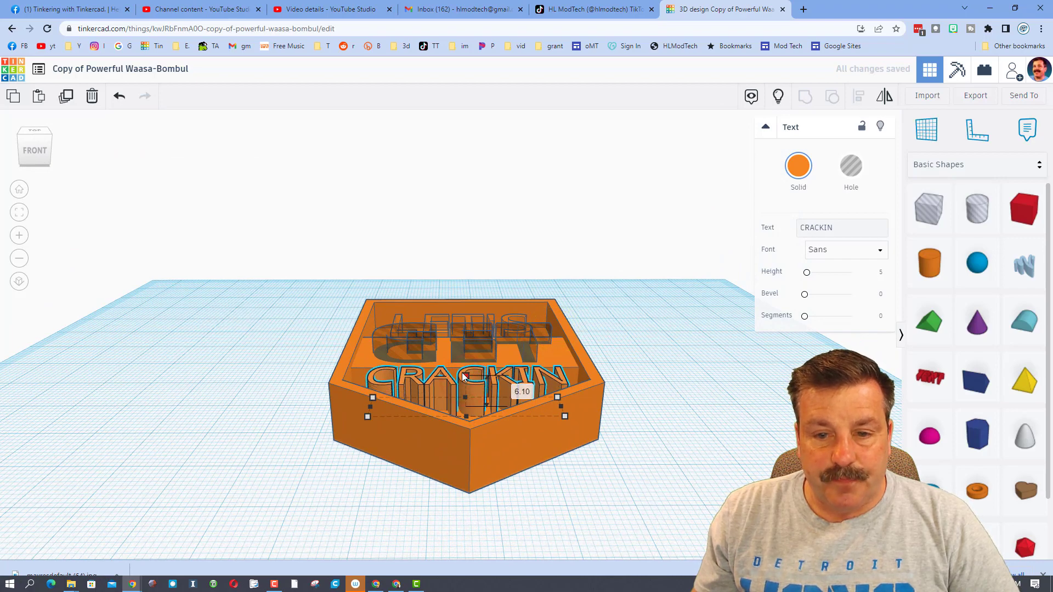
Increase the height of the LET'S text to 6.60 mm.
{"action": "mouse_move", "coordinate": [474, 305]}
{"action": "right_mouse_down"}
{"action": "mouse_move", "coordinate": [467, 320]}
{"action": "mouse_move", "coordinate": [466, 294]}
{"action": "right_mouse_up"}
{"action": "left_click", "coordinate": [466, 295]}
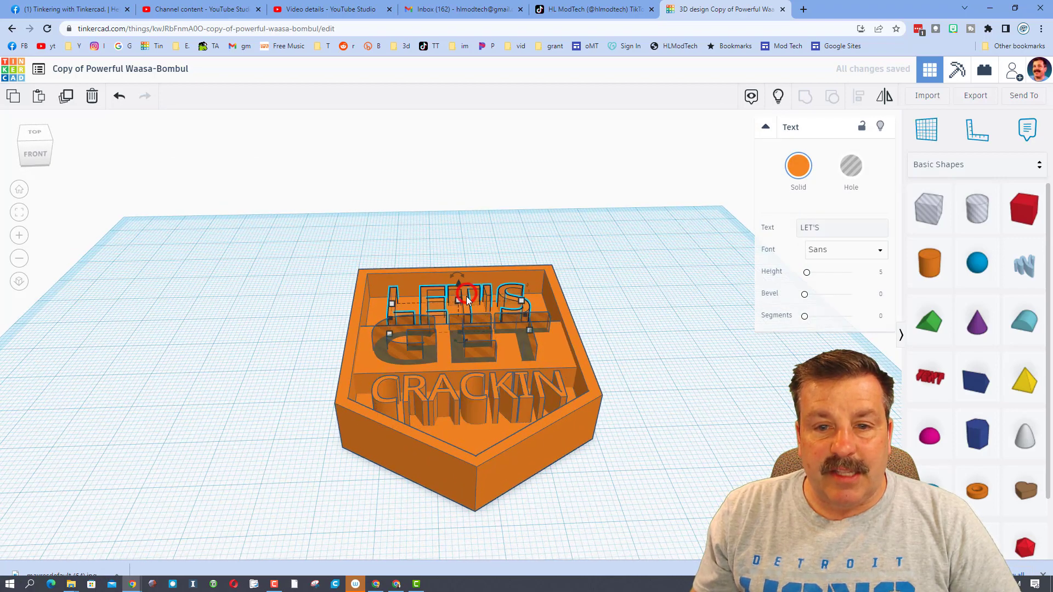
{"action": "left_click_drag", "start_coordinate": [459, 298], "coordinate": [460, 292]}
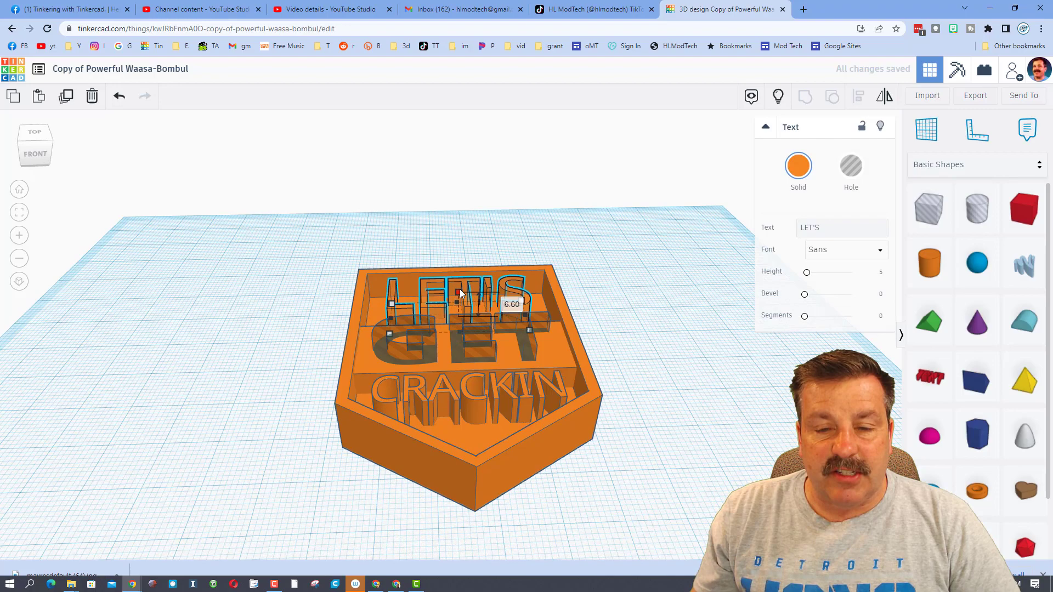
{"action": "right_click_drag", "start_coordinate": [479, 257], "coordinate": [477, 278]}
{"action": "left_click", "coordinate": [524, 212]}
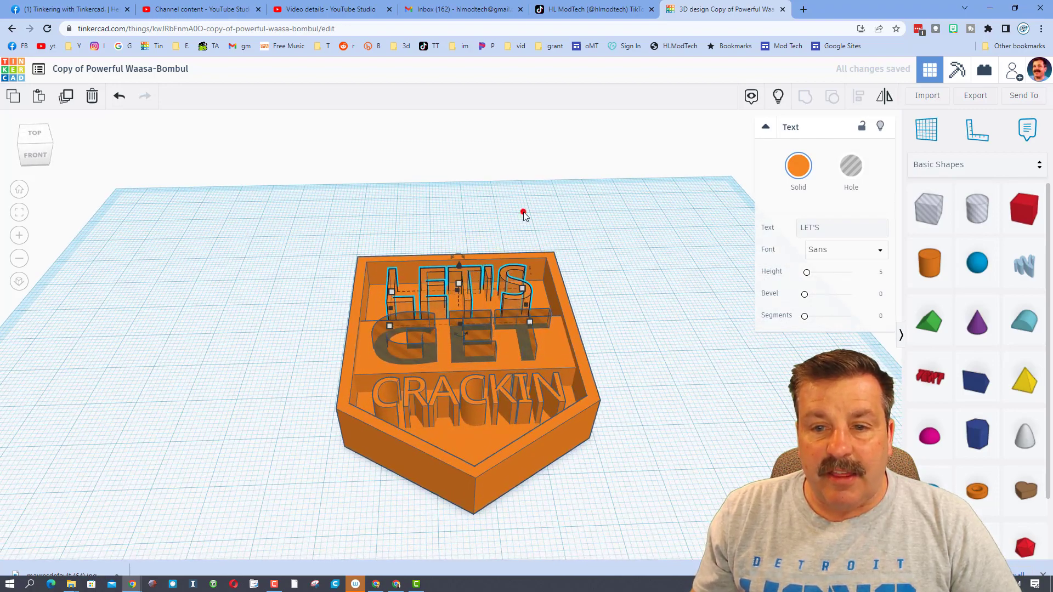
Regroup the five flat badge parts, including the frame and lettering, into one shape.
{"action": "left_click_drag", "start_coordinate": [540, 469], "coordinate": [542, 469]}
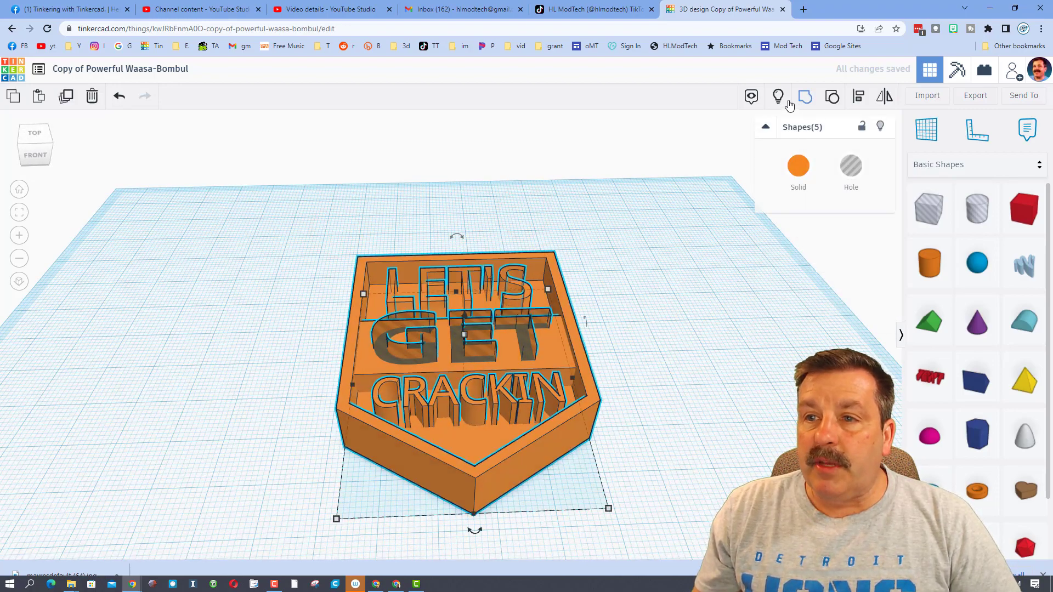
{"action": "key", "text": "ctrl+g"}
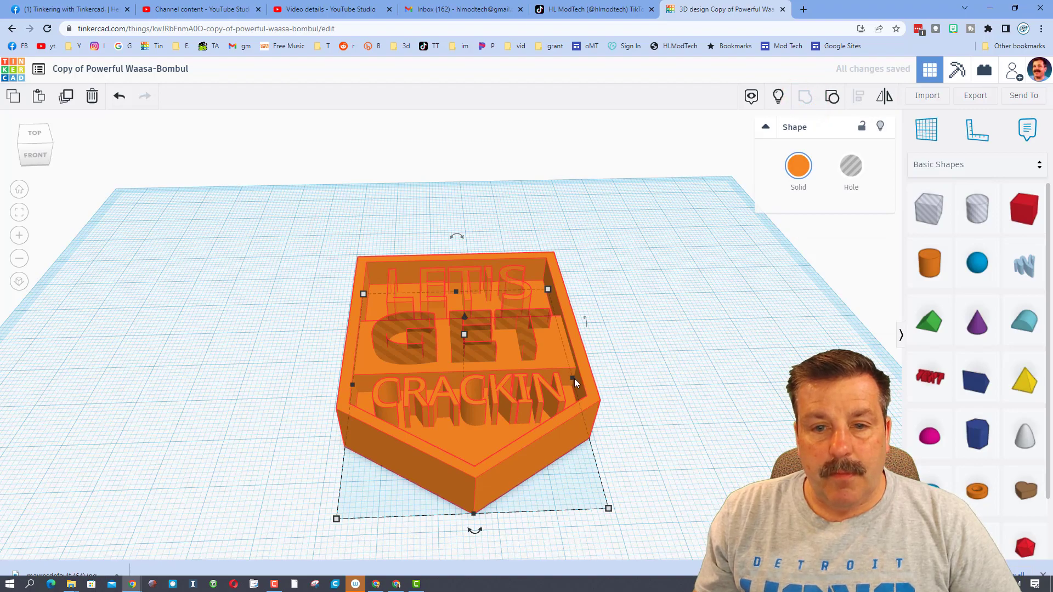
Show all hidden shapes and group the lettered badge with the box hole and cylinder hole to curve it again.
{"action": "right_click_drag", "start_coordinate": [505, 369], "coordinate": [459, 315]}
{"action": "left_click", "coordinate": [778, 96]}
{"action": "right_click_drag", "start_coordinate": [524, 275], "coordinate": [497, 351]}
{"action": "left_click", "coordinate": [497, 351]}
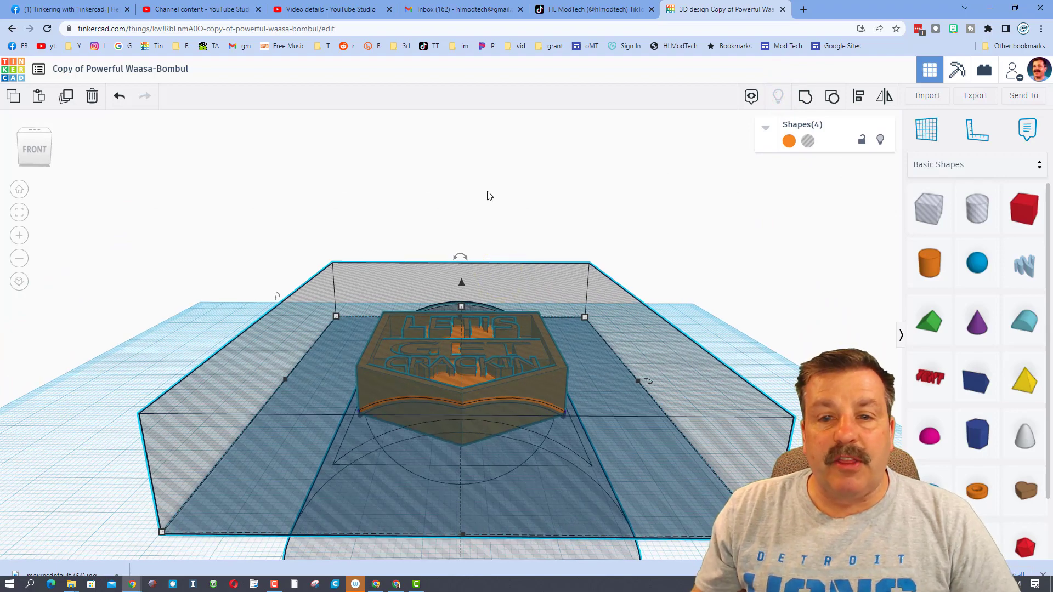
{"action": "scroll", "coordinate": [490, 196], "scroll_direction": "down", "scroll_amount": 5}
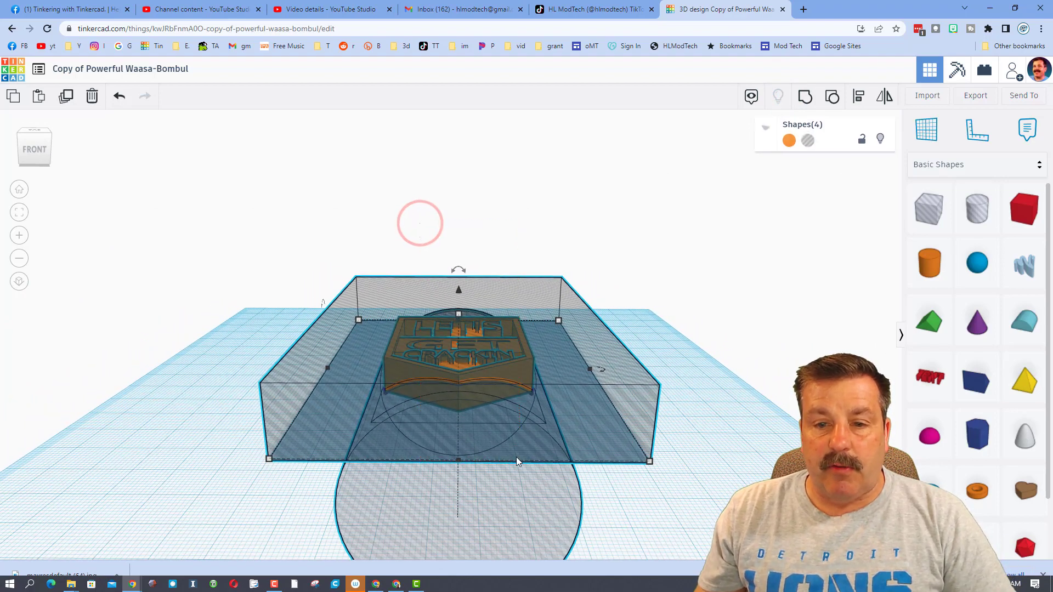
{"action": "left_click", "coordinate": [804, 101]}
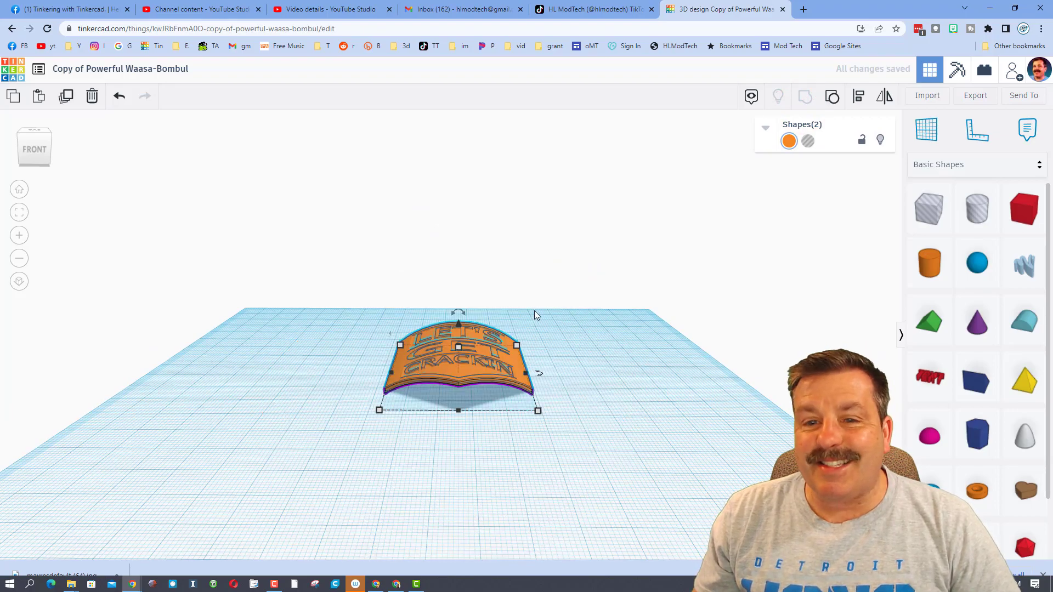
Unlock the curved backing shell beneath the lettered badge and color it black.
{"action": "scroll", "coordinate": [469, 396], "scroll_direction": "up", "scroll_amount": 3}
{"action": "right_click_drag", "start_coordinate": [510, 292], "coordinate": [581, 291]}
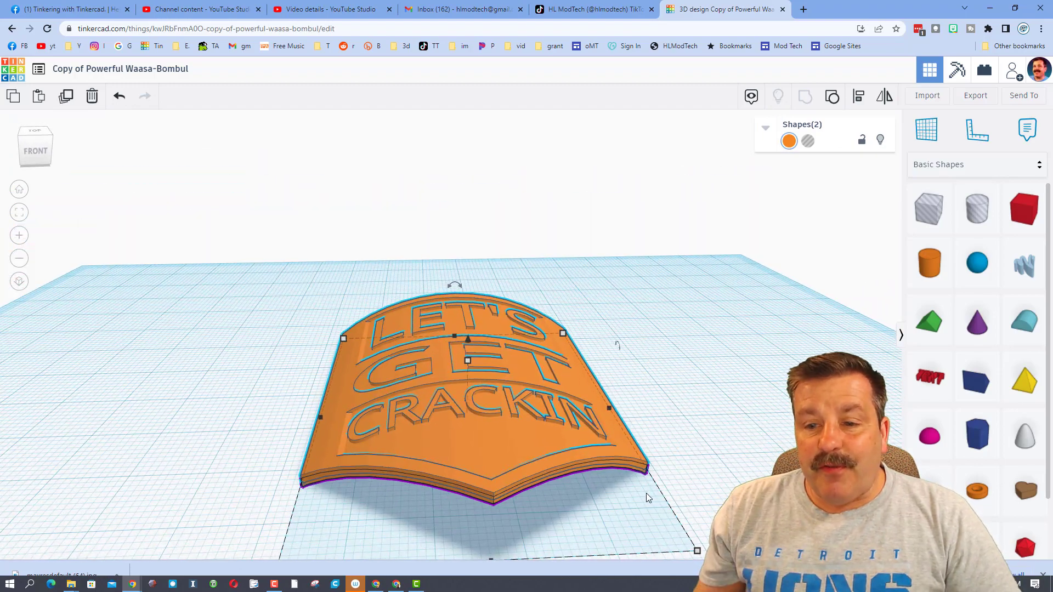
{"action": "left_click", "coordinate": [646, 492]}
{"action": "left_click", "coordinate": [602, 467]}
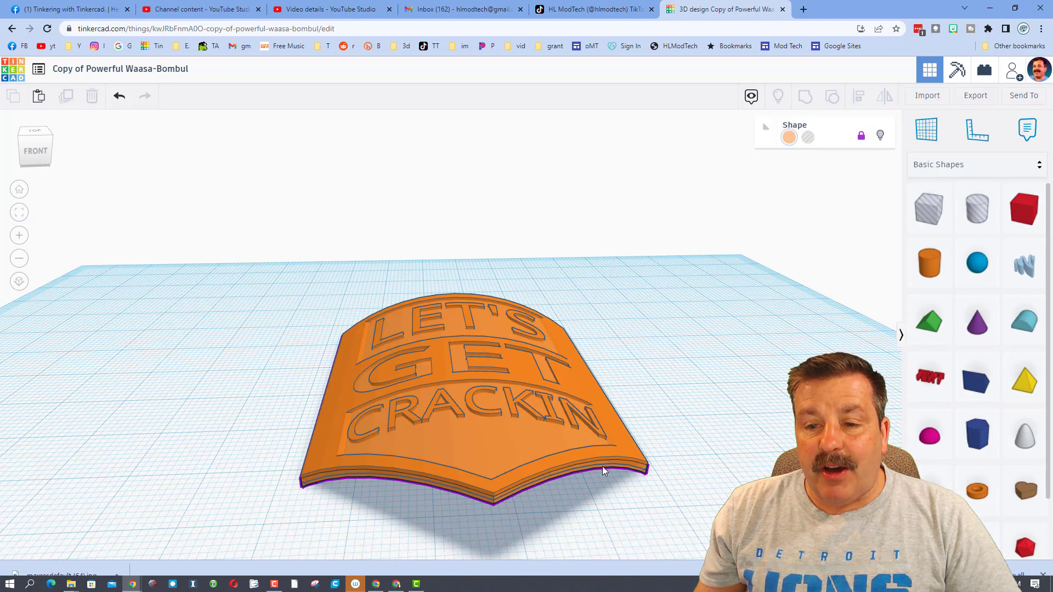
{"action": "left_click", "coordinate": [859, 141]}
{"action": "left_click", "coordinate": [803, 169]}
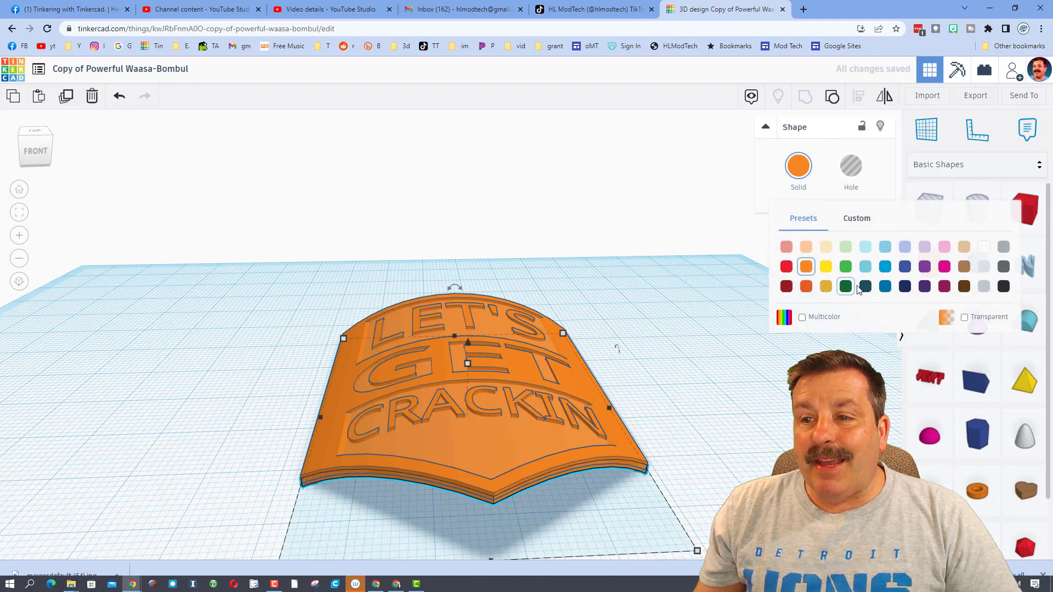
{"action": "left_click", "coordinate": [1003, 287]}
{"action": "right_click_drag", "start_coordinate": [643, 237], "coordinate": [640, 303]}
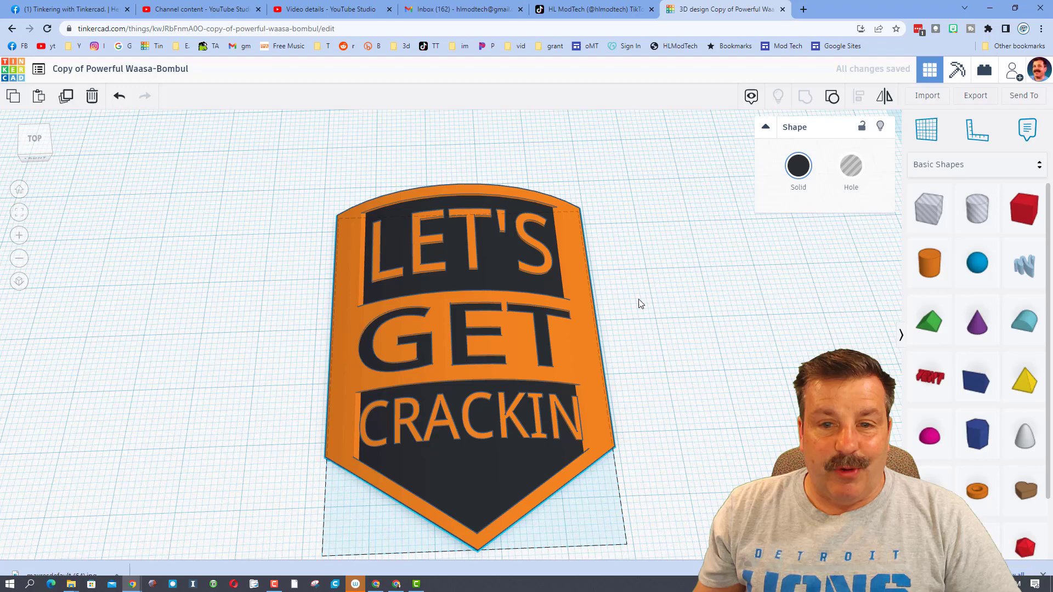
{"action": "middle_click_drag", "start_coordinate": [693, 322], "coordinate": [697, 258]}
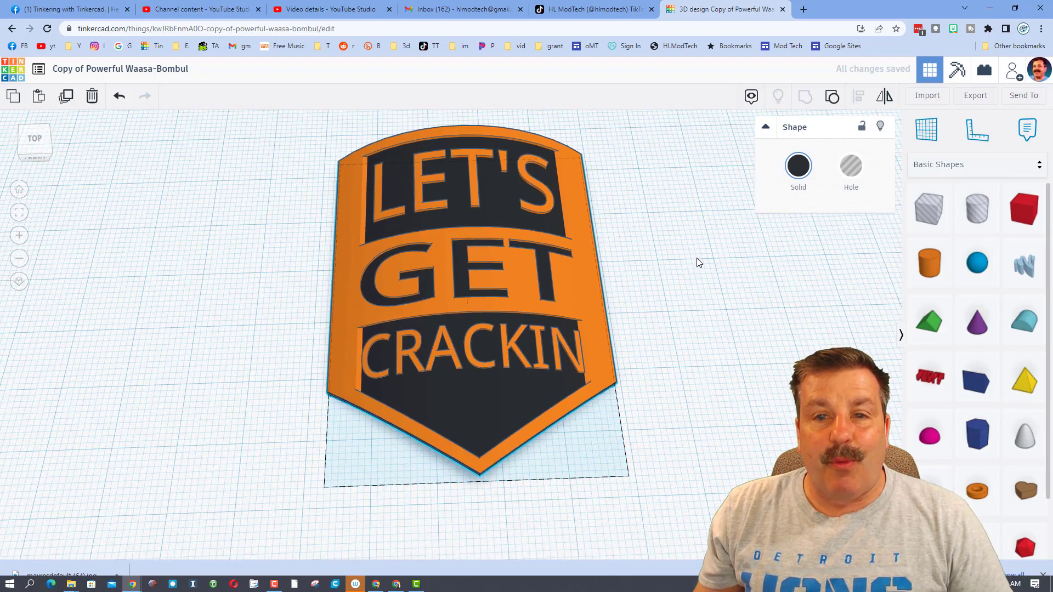
{"action": "mouse_move", "coordinate": [696, 296]}
{"action": "right_mouse_down"}
{"action": "mouse_move", "coordinate": [692, 282]}
{"action": "mouse_move", "coordinate": [666, 274]}
{"action": "mouse_move", "coordinate": [703, 282]}
{"action": "right_mouse_up"}
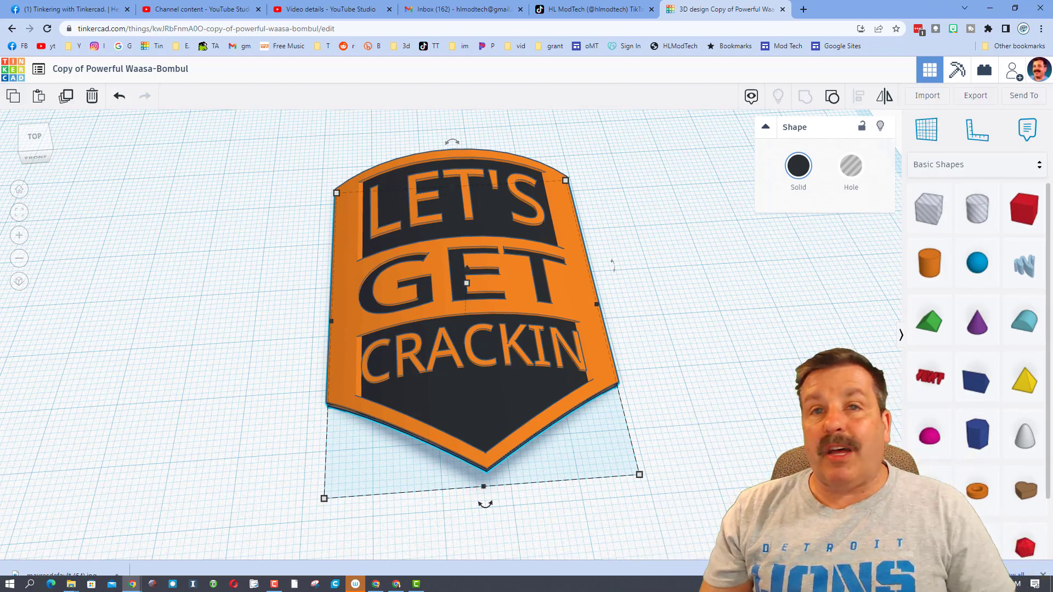
{"action": "right_click_drag", "start_coordinate": [612, 265], "coordinate": [326, 269]}
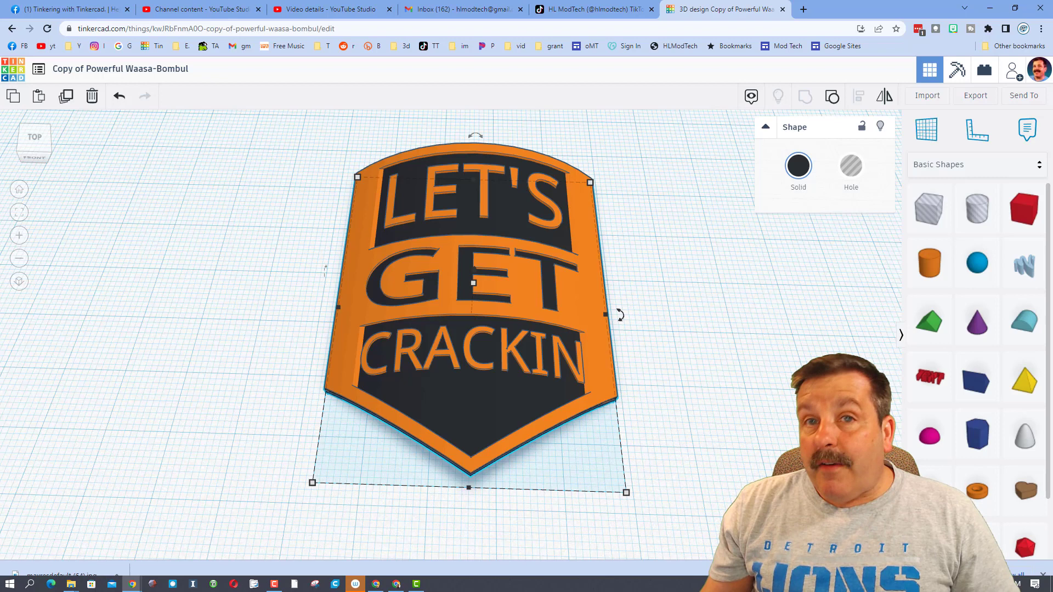